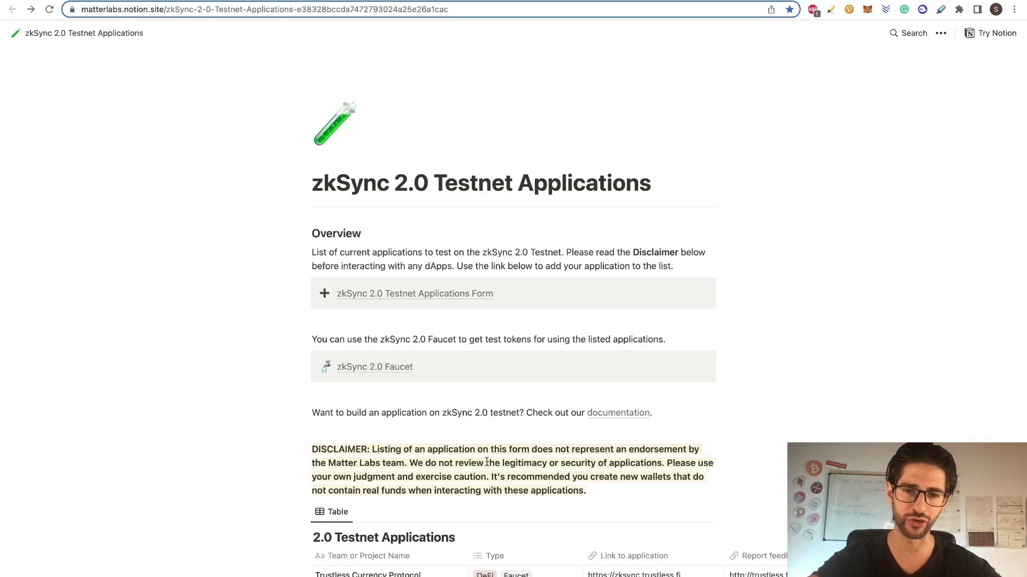
# Scroll down and back up through the Notion testnet app list to review it
pyautogui.scroll(-15, 573, 203)
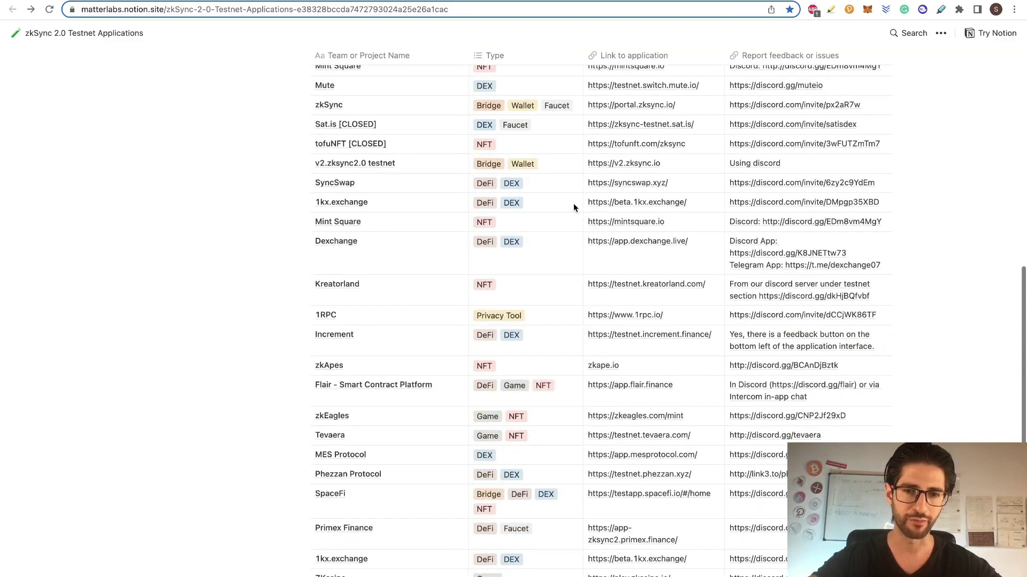
pyautogui.scroll(10, 442, 279)
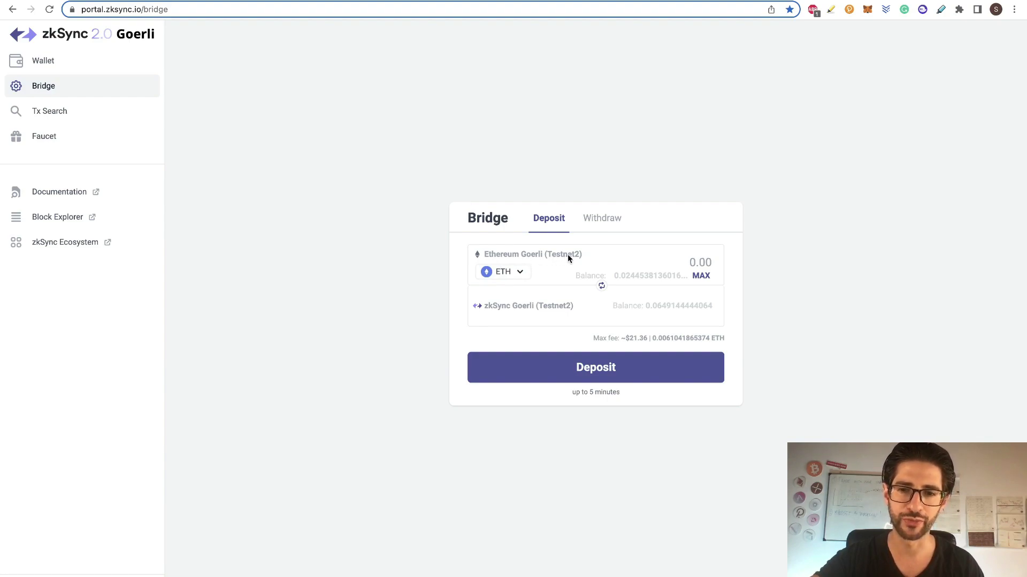
# Paste the wallet address into the Goerli PoW Faucet's ETH address field
pyautogui.click(390, 3)
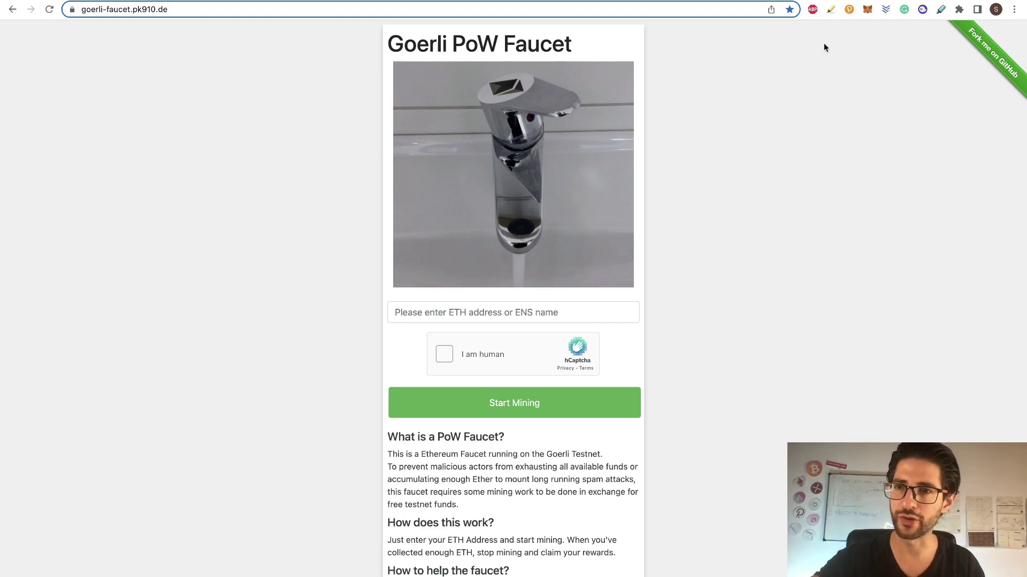
pyautogui.click(595, 314)
pyautogui.rightClick(595, 315)
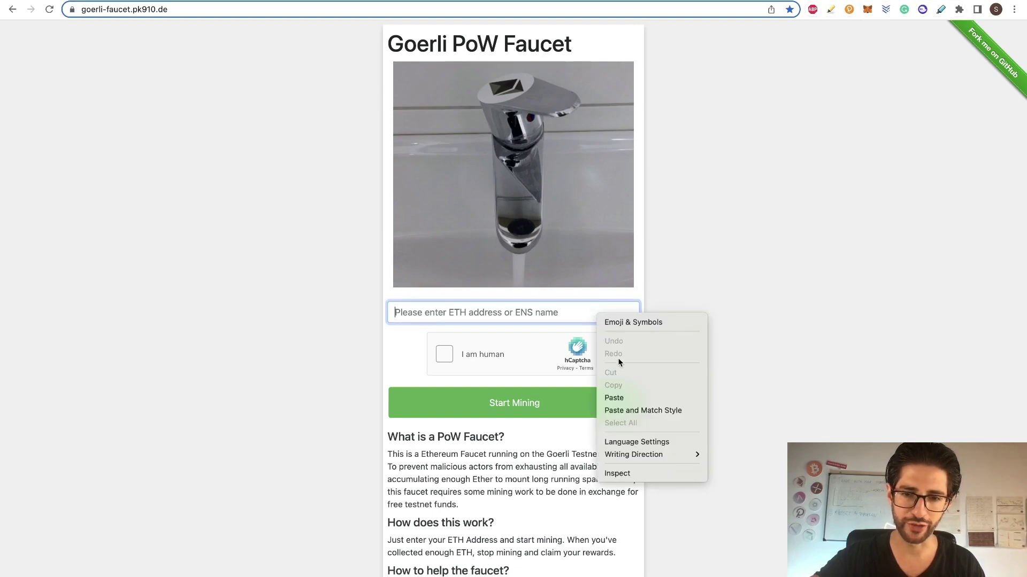
pyautogui.click(627, 398)
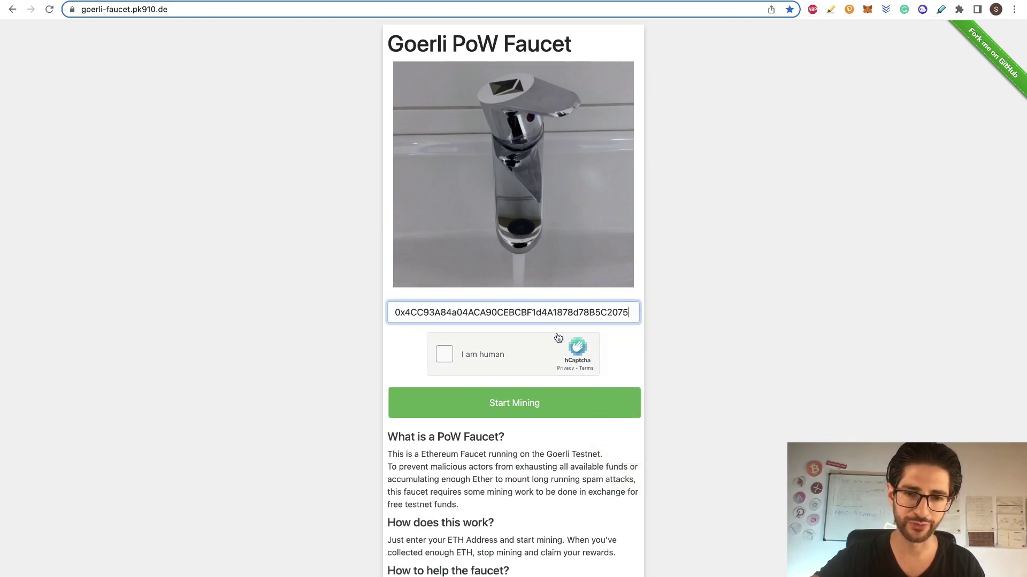
# Pass the 'I am human' hCaptcha by selecting the penguin-on-ice image
pyautogui.click(444, 354)
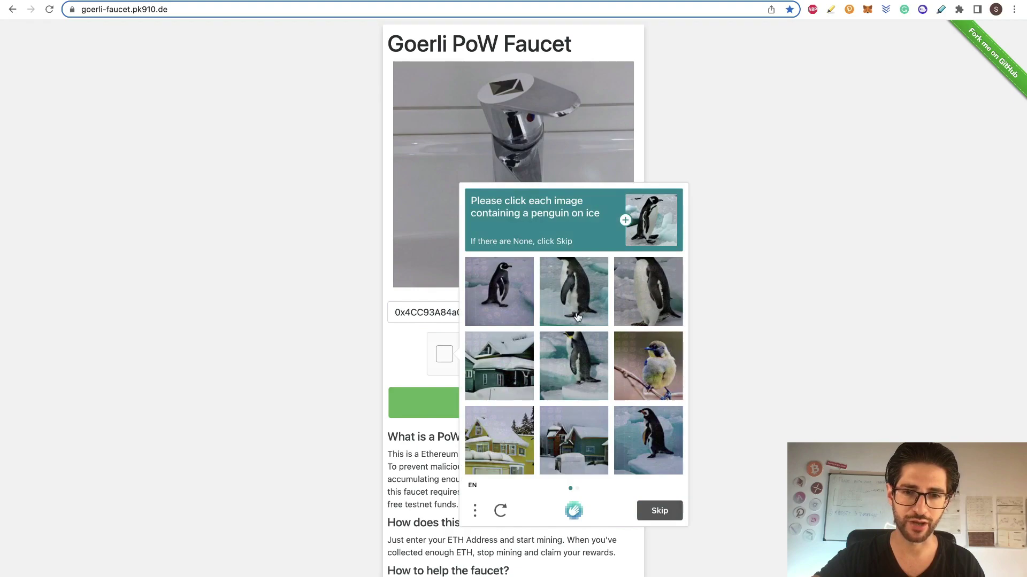
pyautogui.click(587, 290)
pyautogui.click(659, 511)
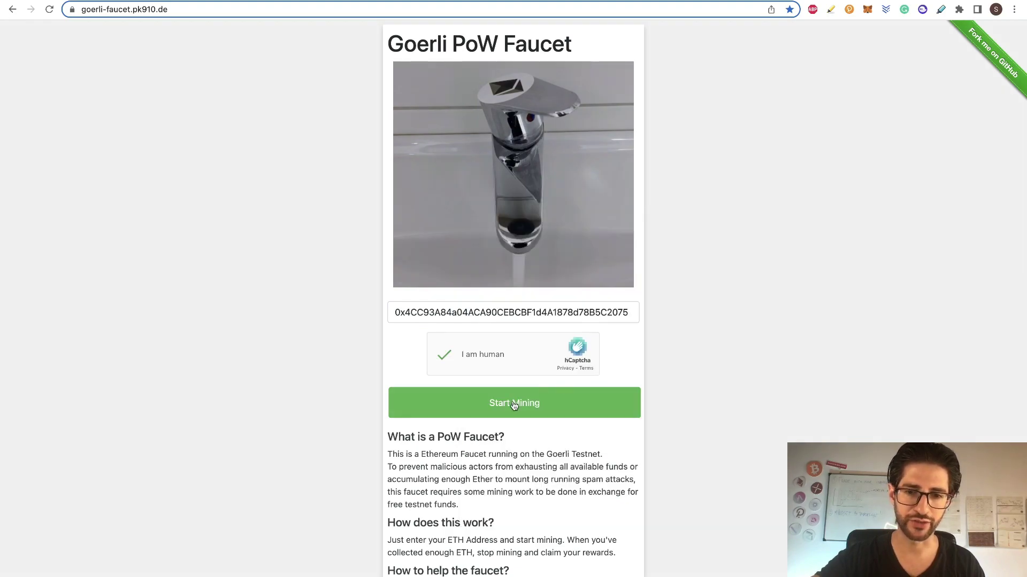
# Start mining GöETH with 16 workers until 0.034 GöETH has accumulated
pyautogui.click(514, 405)
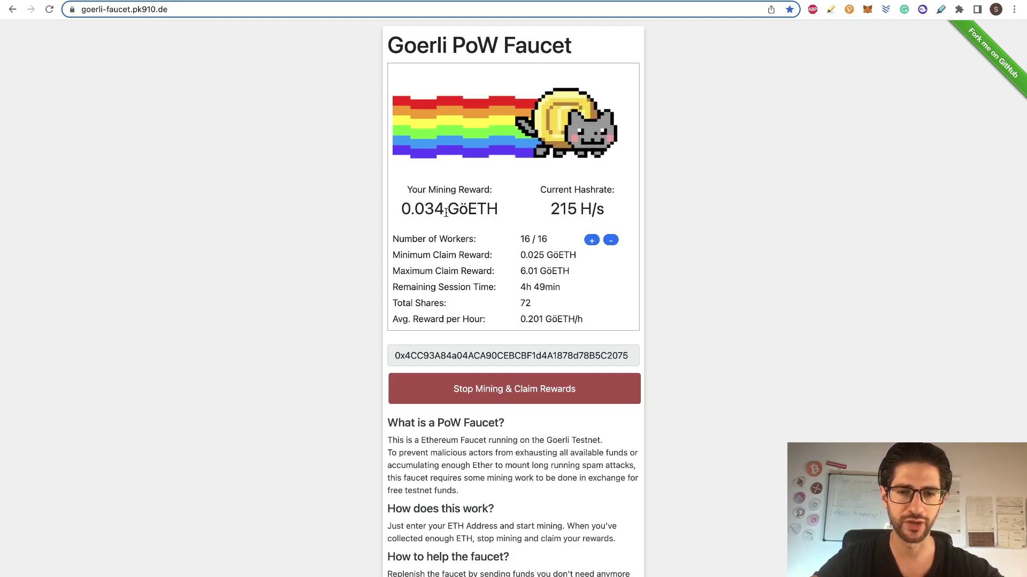
# Stop mining and claim the 0.03 GöETH reward after the hCaptcha, then close the confirmation
pyautogui.click(525, 391)
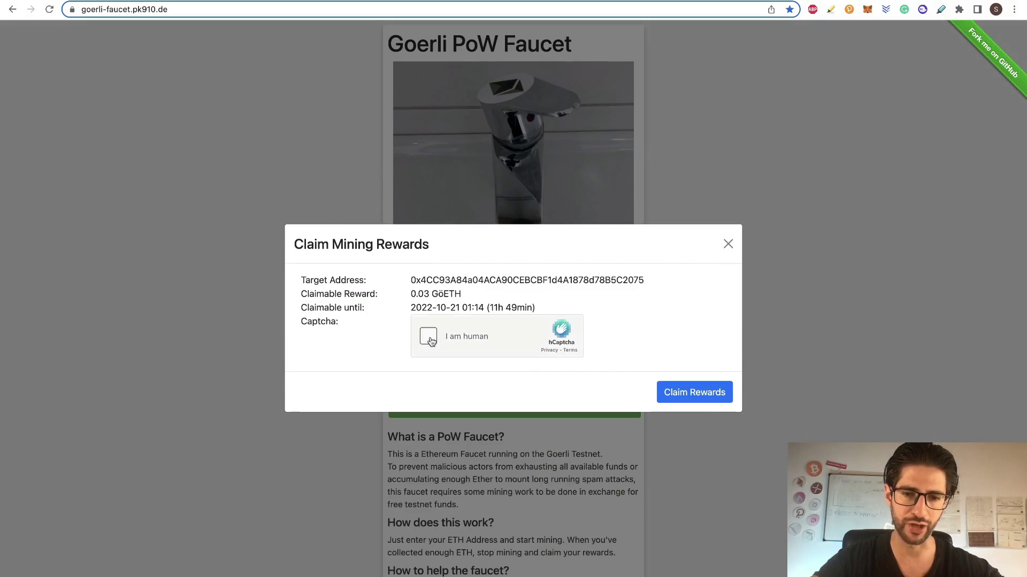
pyautogui.click(695, 391)
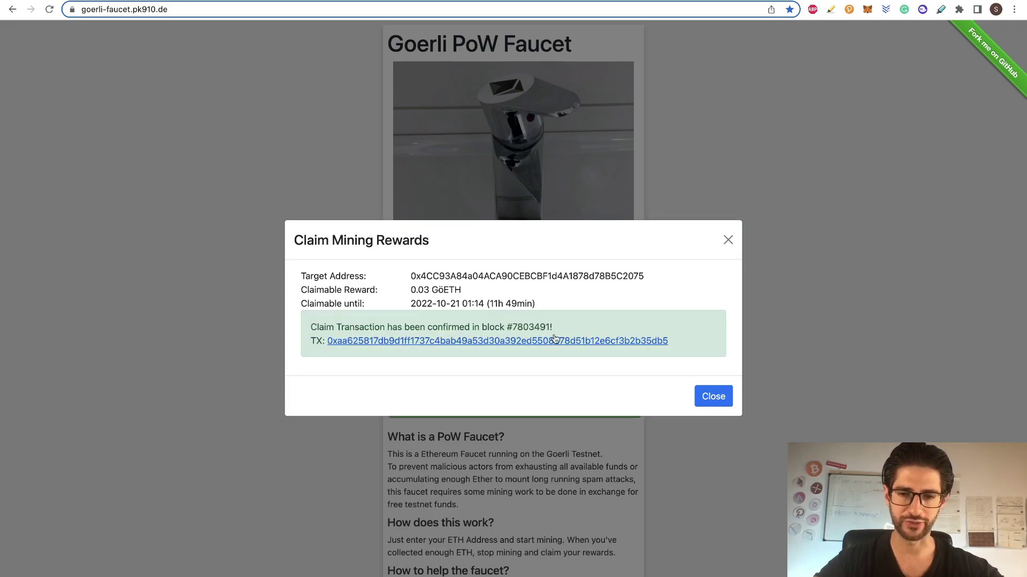
pyautogui.click(714, 397)
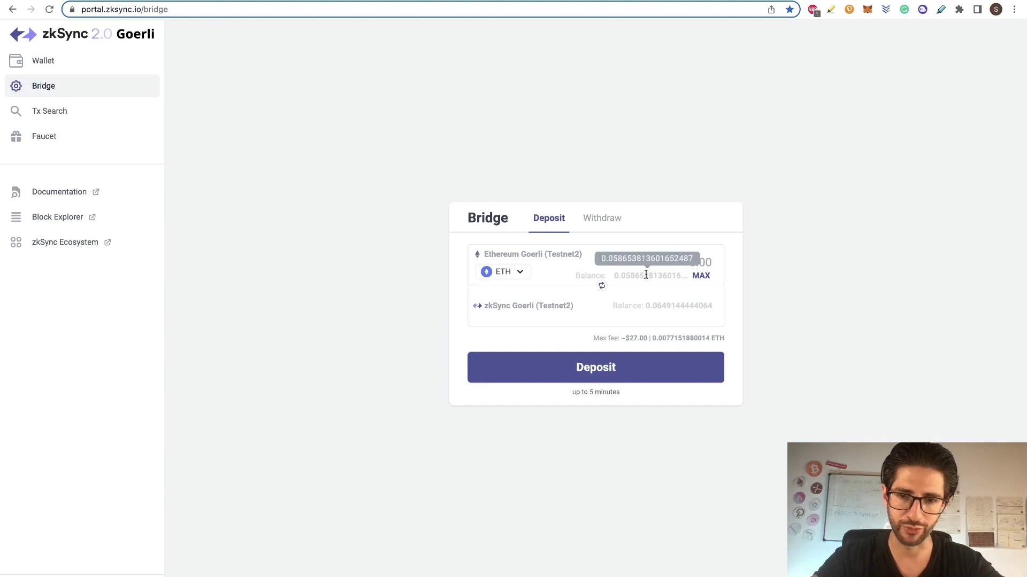
# Deposit 0.025 ETH from Ethereum Goerli to zkSync Goerli, then return to wallet balances
pyautogui.click(646, 275)
pyautogui.write('0.0')
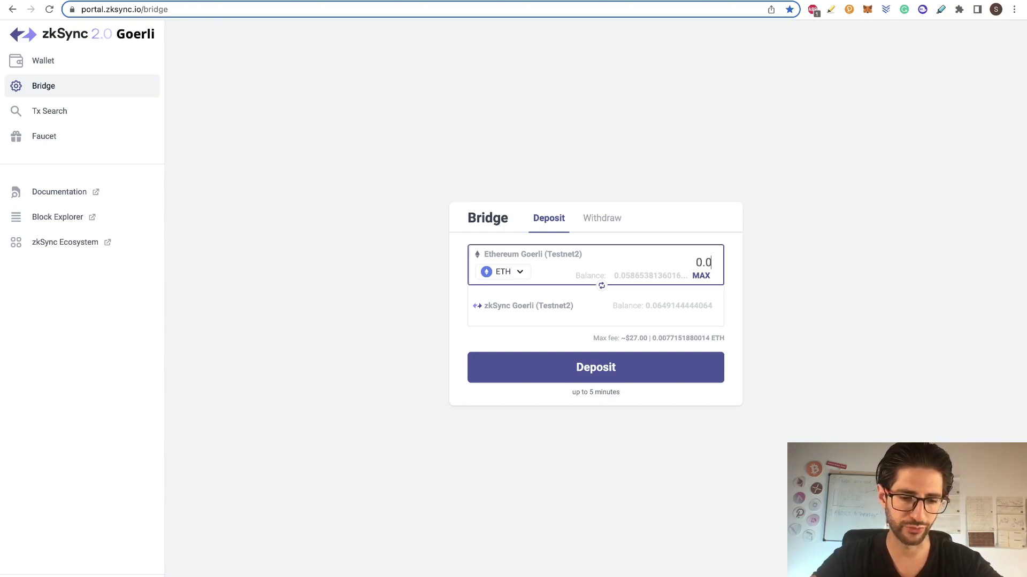
pyautogui.write('25')
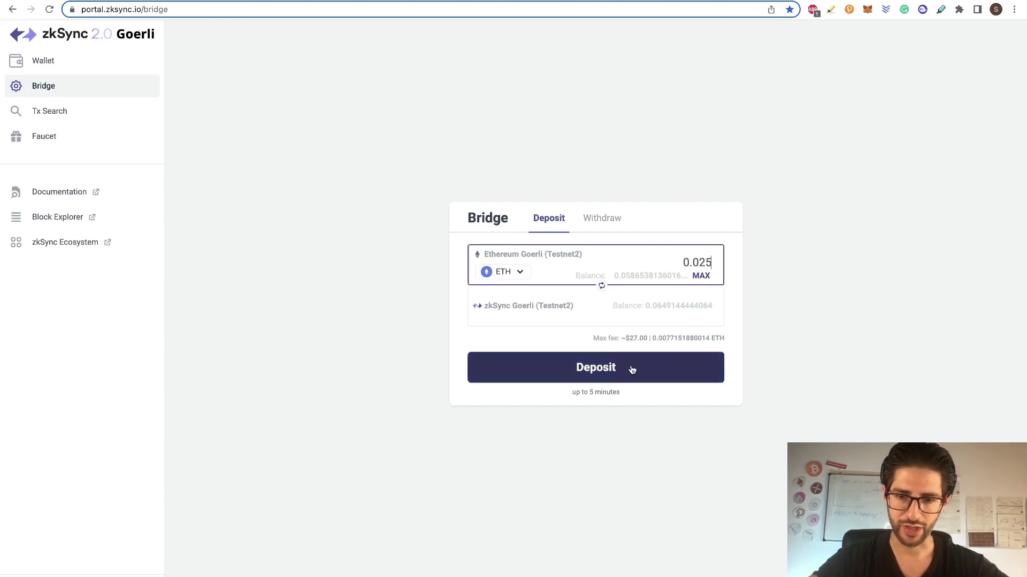
pyautogui.click(632, 369)
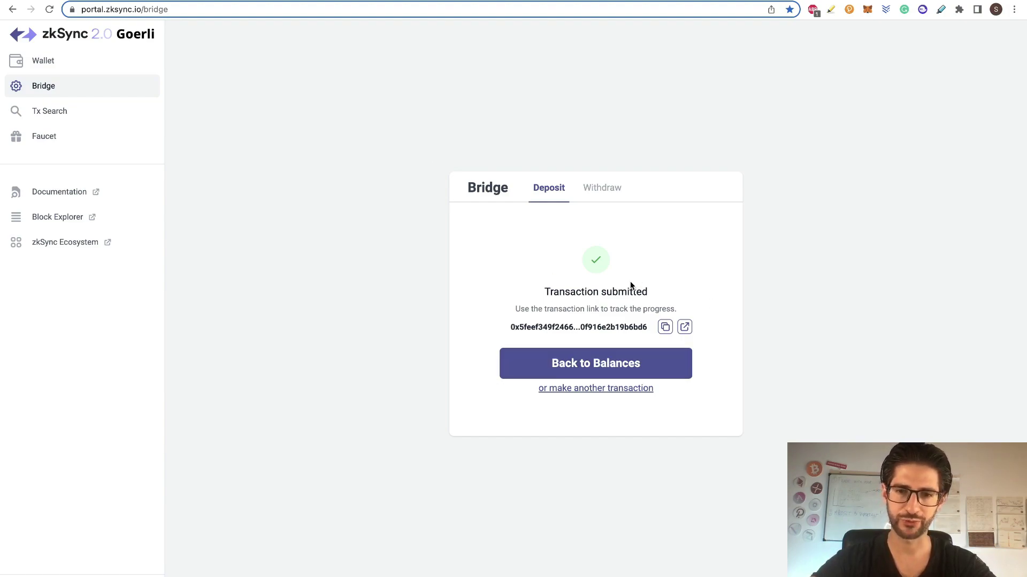
pyautogui.click(636, 373)
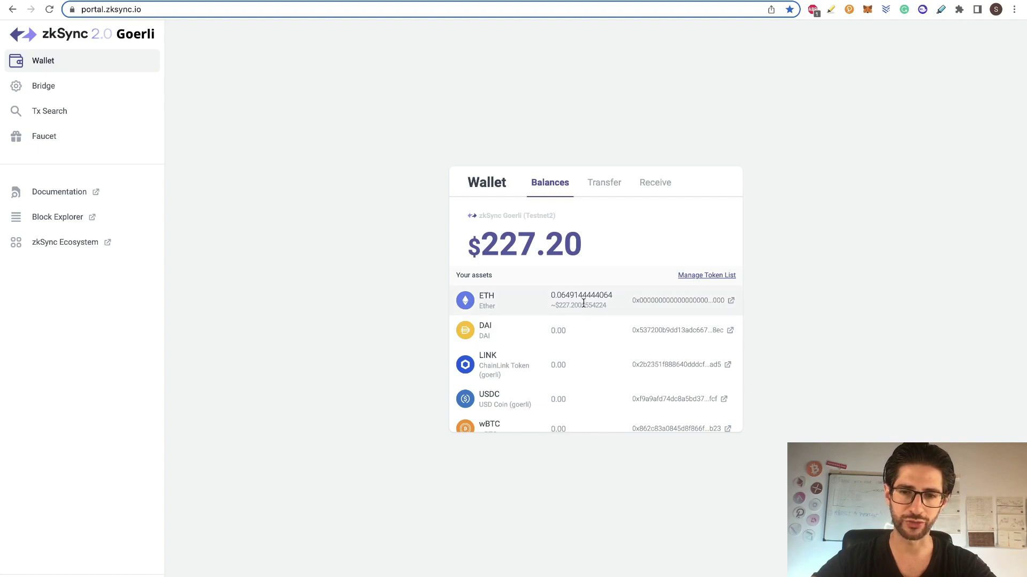
pyautogui.click(603, 186)
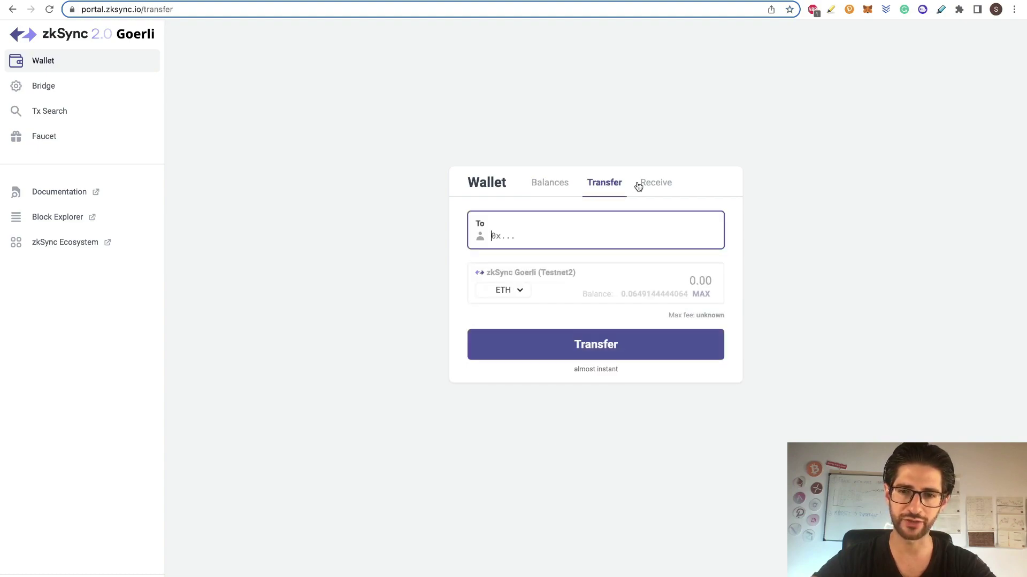
pyautogui.click(651, 185)
pyautogui.click(603, 186)
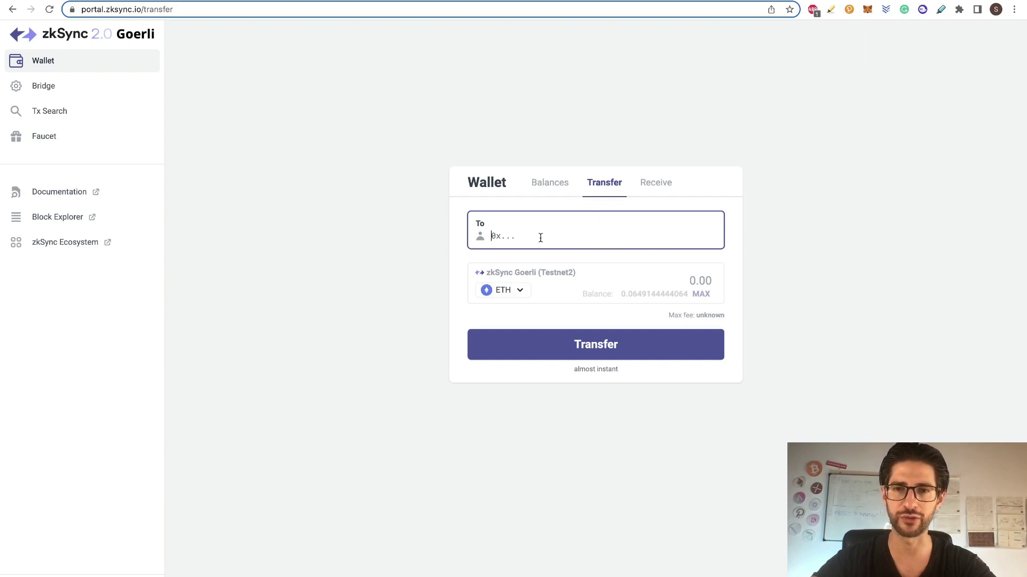
pyautogui.click(655, 187)
pyautogui.click(556, 185)
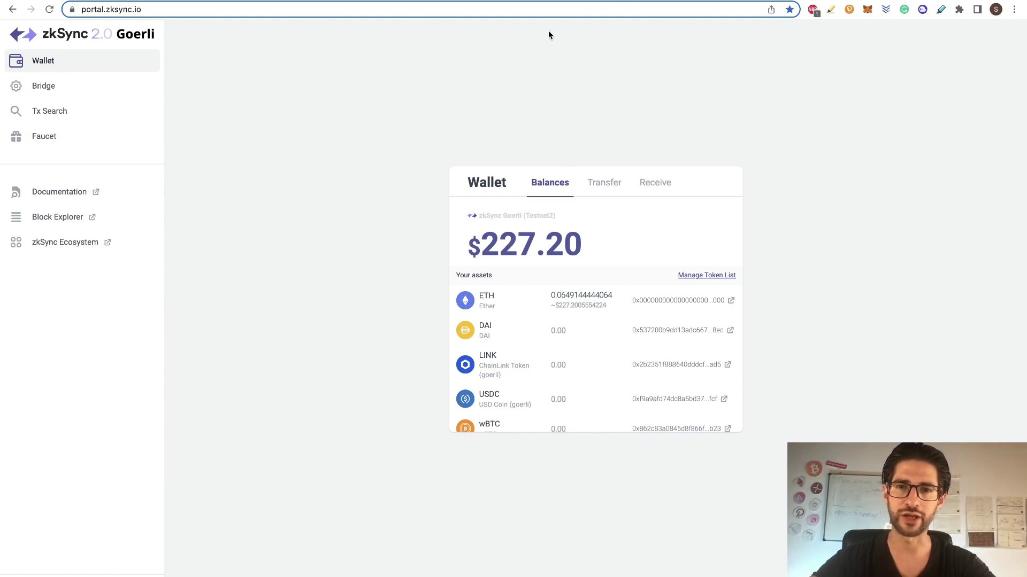
# Search the pasted wallet address in zkSync Block Explorer to show its account page
pyautogui.click(504, 1)
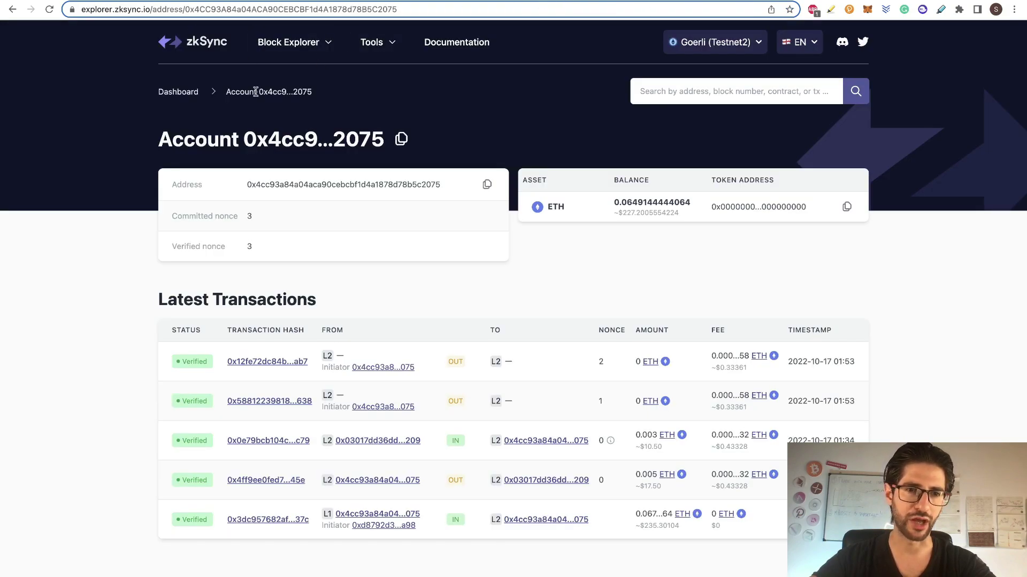
pyautogui.click(204, 47)
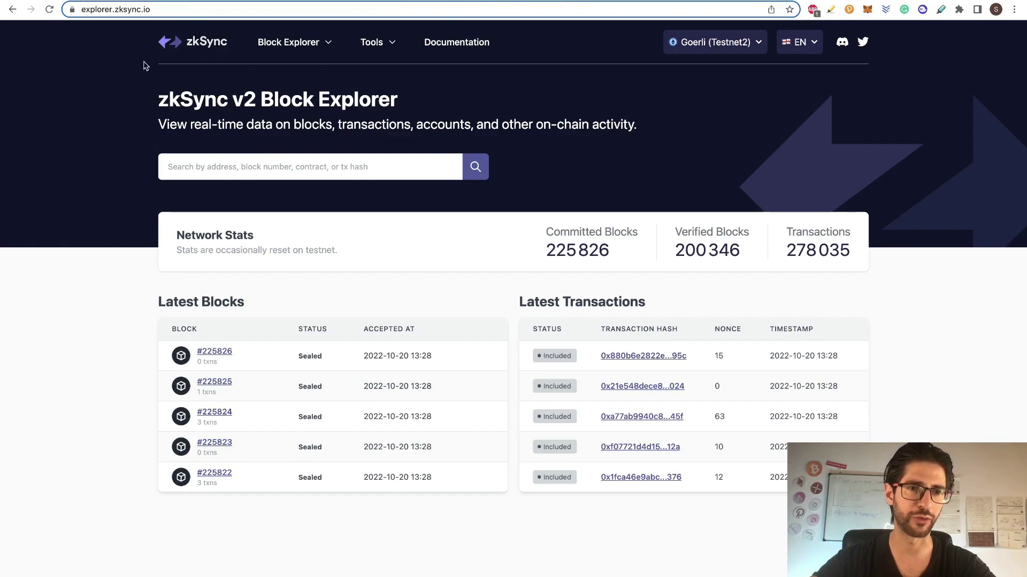
pyautogui.rightClick(349, 172)
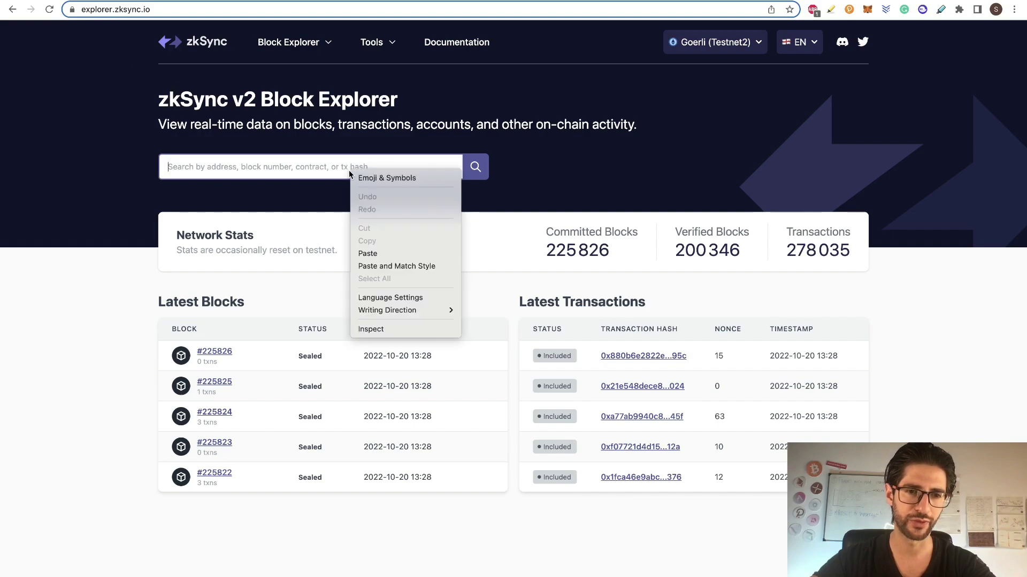
pyautogui.click(387, 254)
pyautogui.click(474, 165)
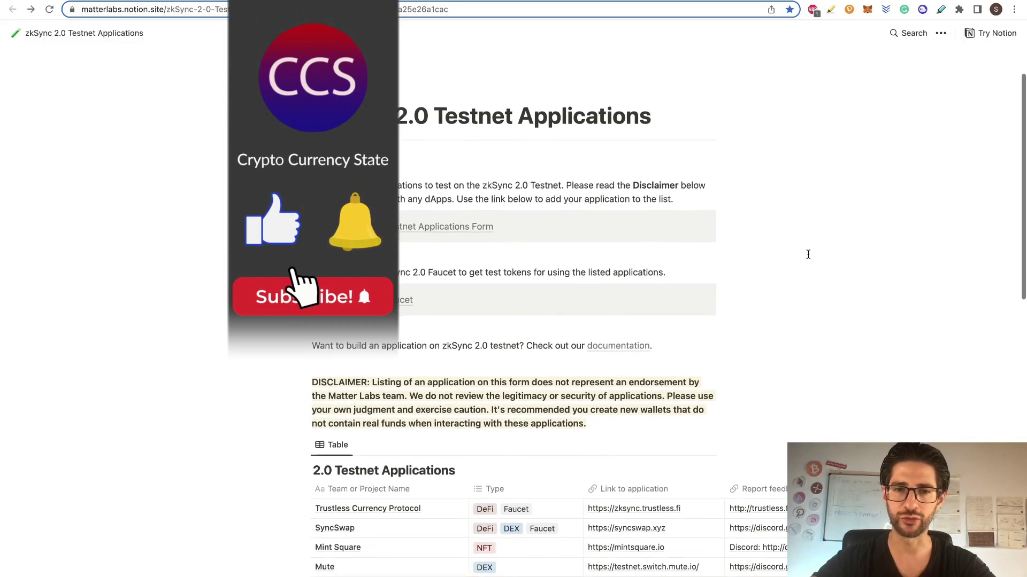
# Scroll the 2.0 Testnet Applications table, briefly checking the YouTube videos tab
pyautogui.scroll(-1, 808, 254)
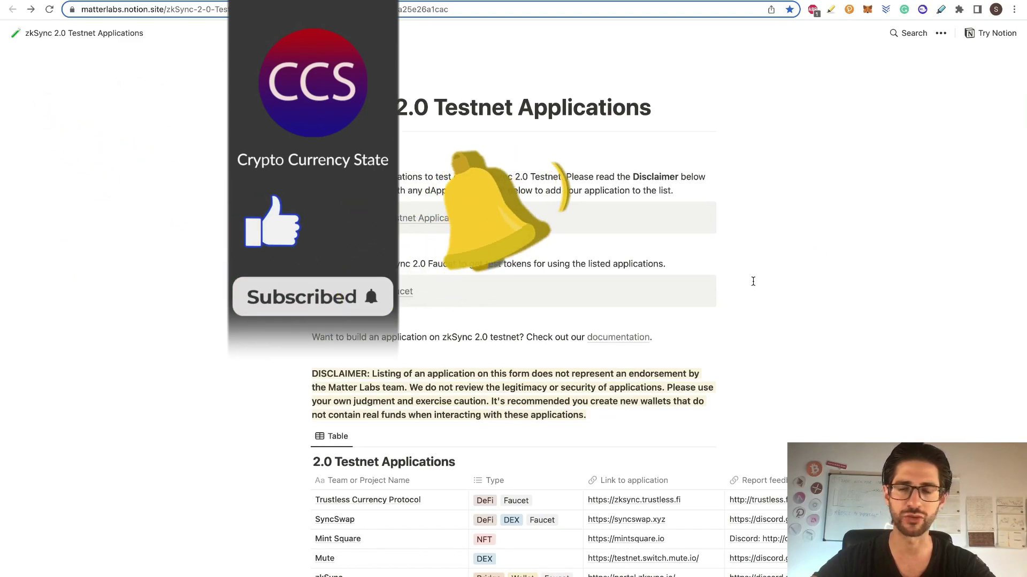
pyautogui.scroll(-5, 802, 289)
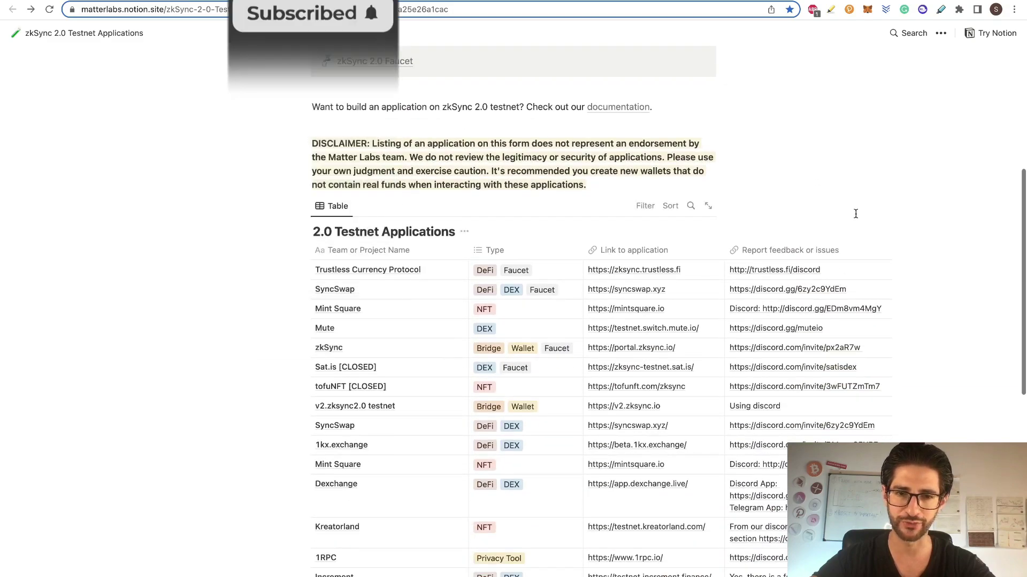
pyautogui.scroll(-2, 696, 299)
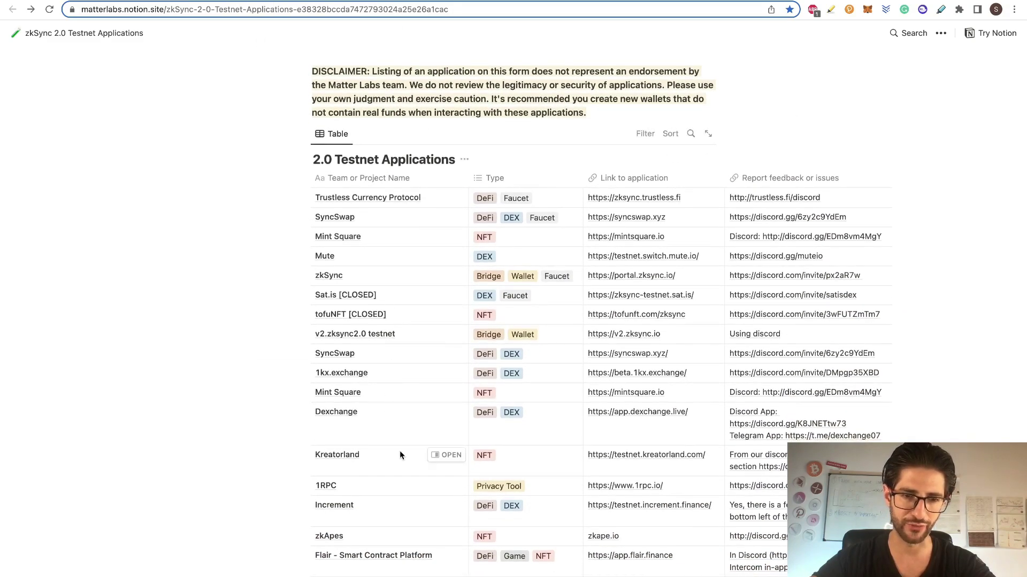
pyautogui.hotkey('ctrl', 'Tab')
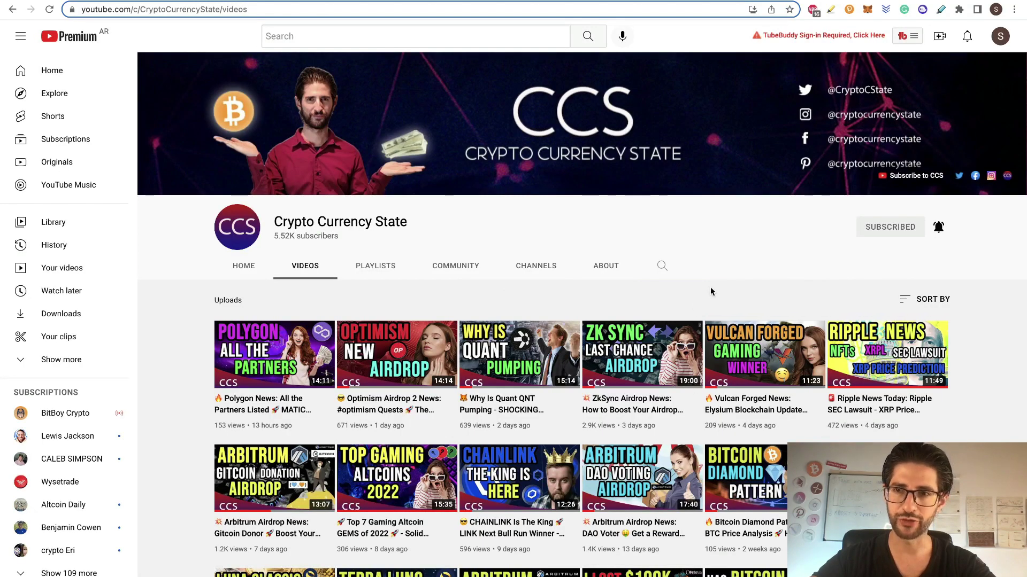
pyautogui.moveTo(668, 345)
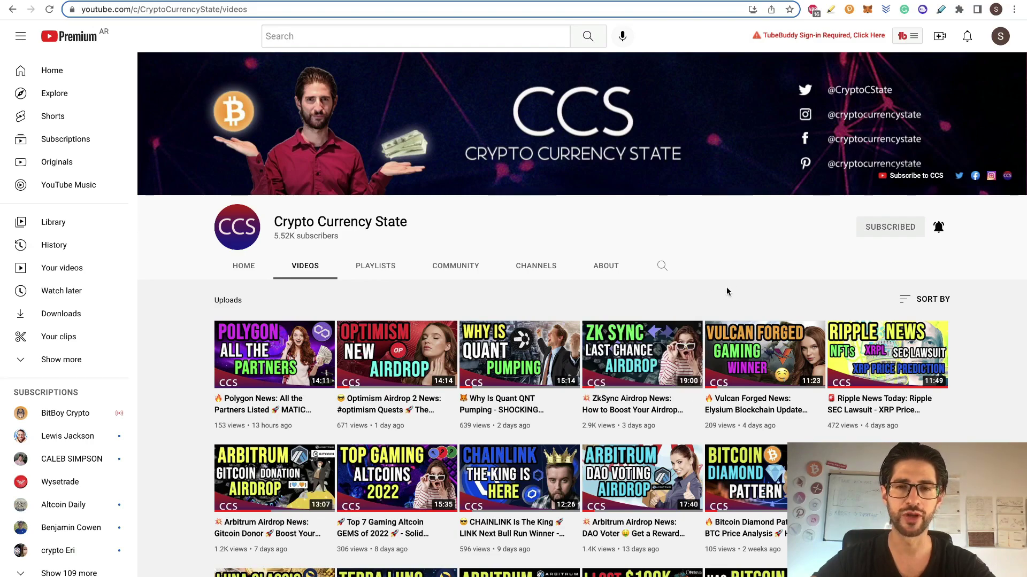
pyautogui.hotkey('ctrl', 'shift', 'Tab')
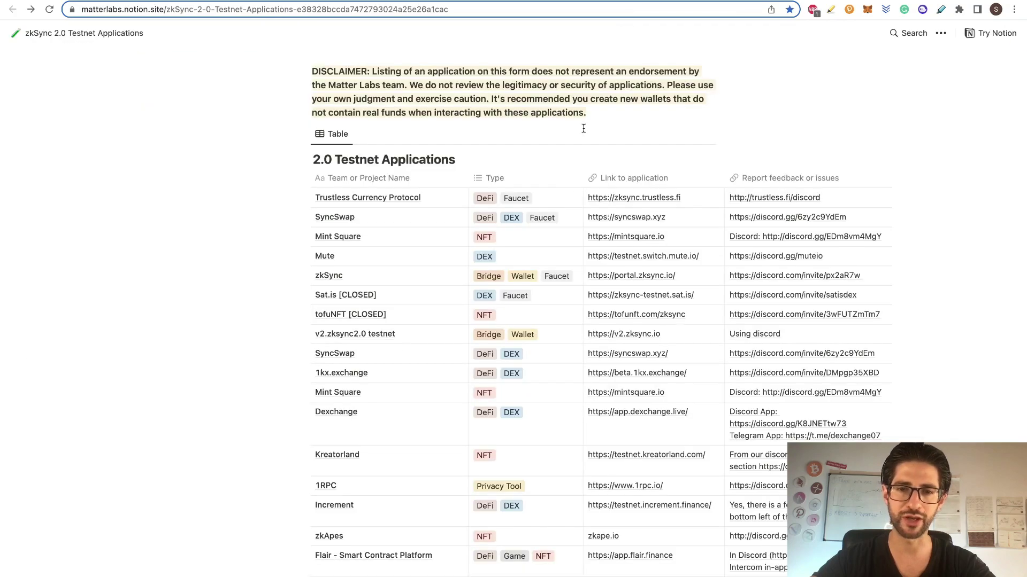
# Scroll the table to find the Mute testnet link testnet.switch.mute.io
pyautogui.scroll(-1, 899, 261)
pyautogui.scroll(-2, 898, 261)
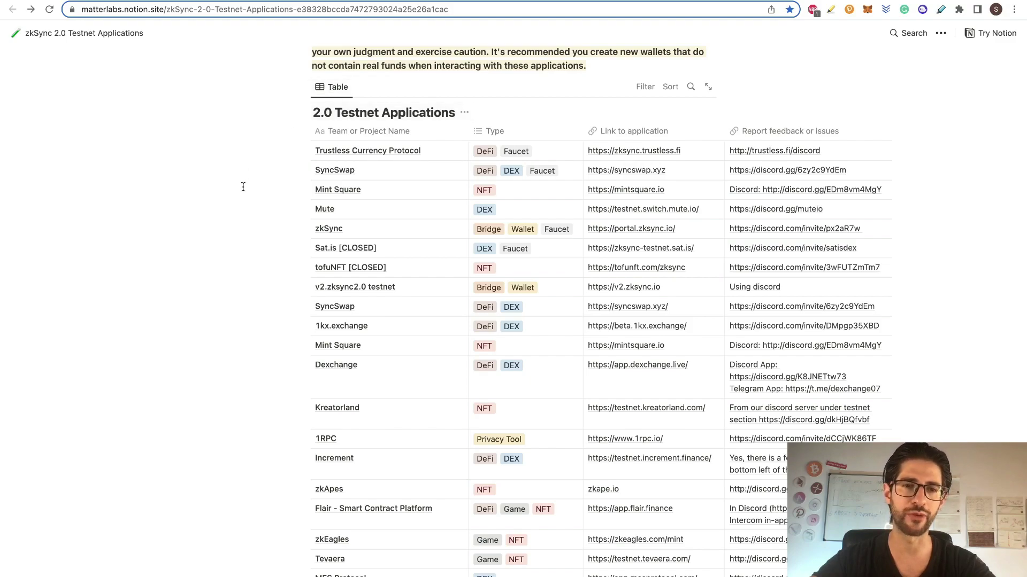
pyautogui.scroll(5, 243, 187)
pyautogui.scroll(-4, 243, 187)
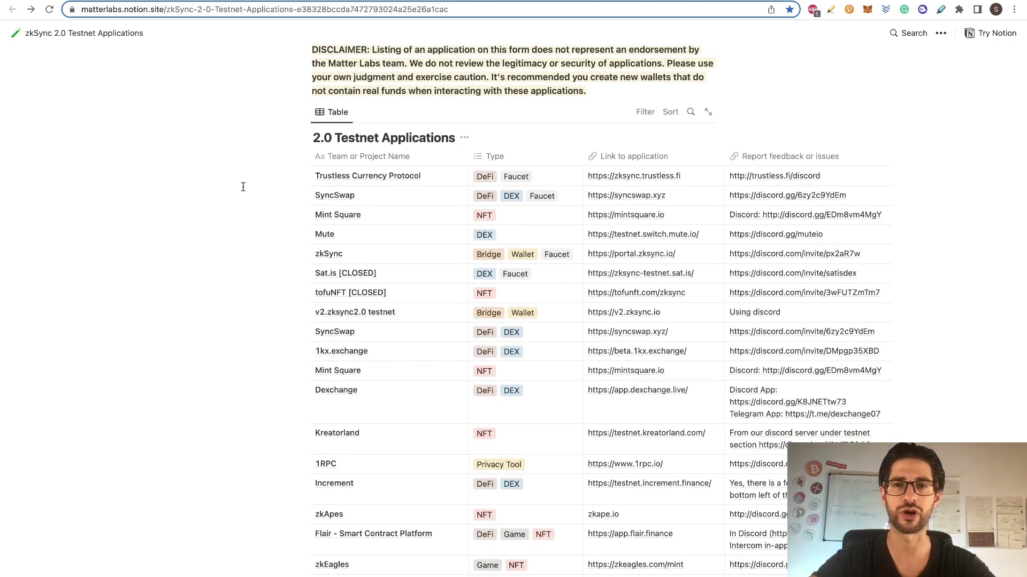
pyautogui.scroll(-2, 245, 256)
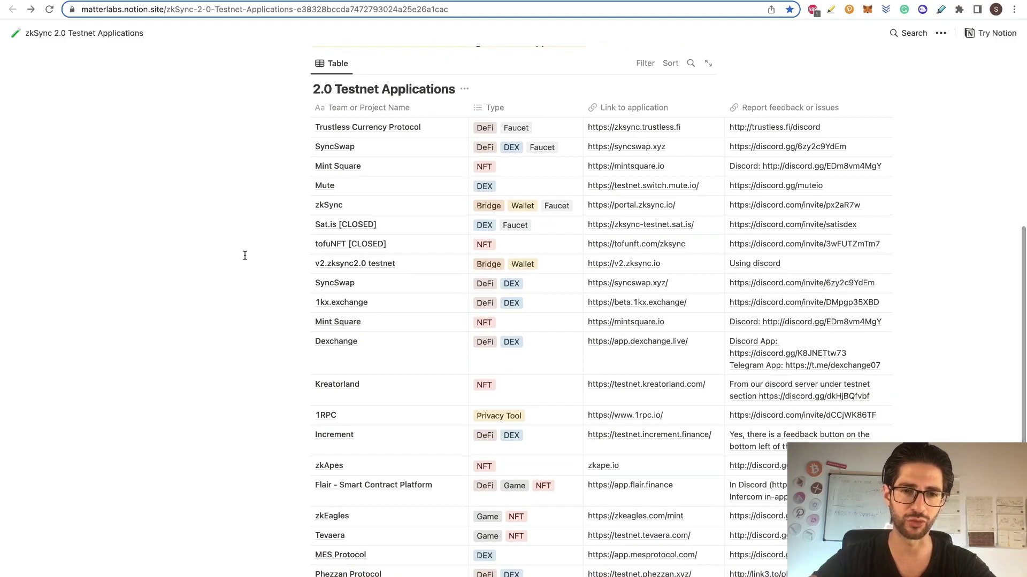
pyautogui.scroll(-2, 286, 355)
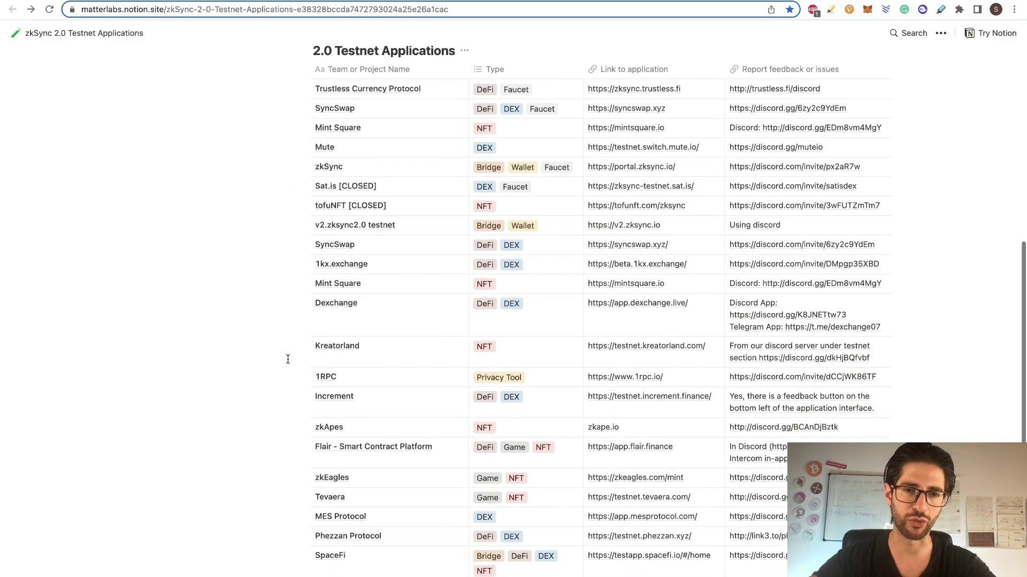
pyautogui.scroll(1, 286, 355)
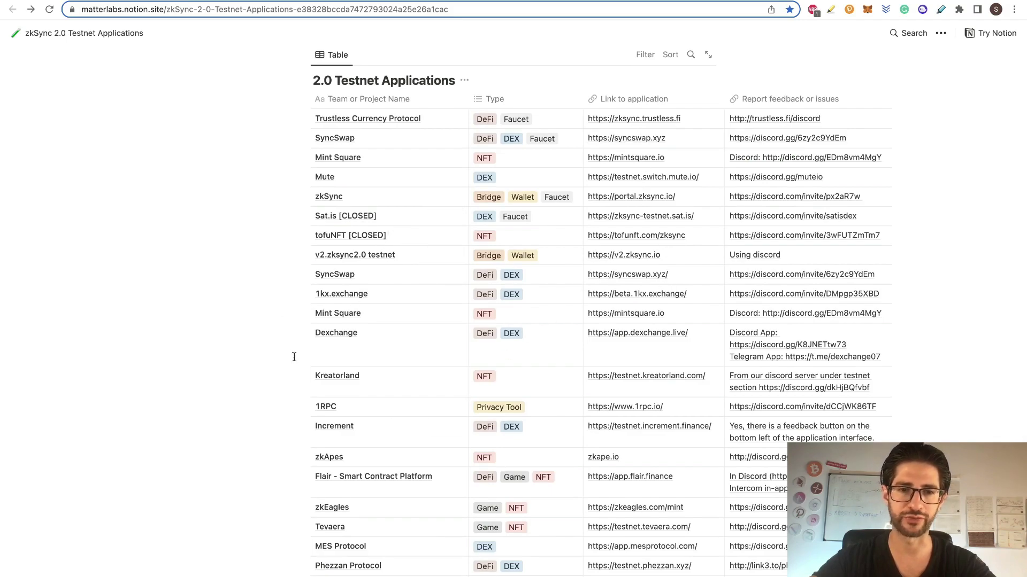
pyautogui.scroll(-7, 294, 357)
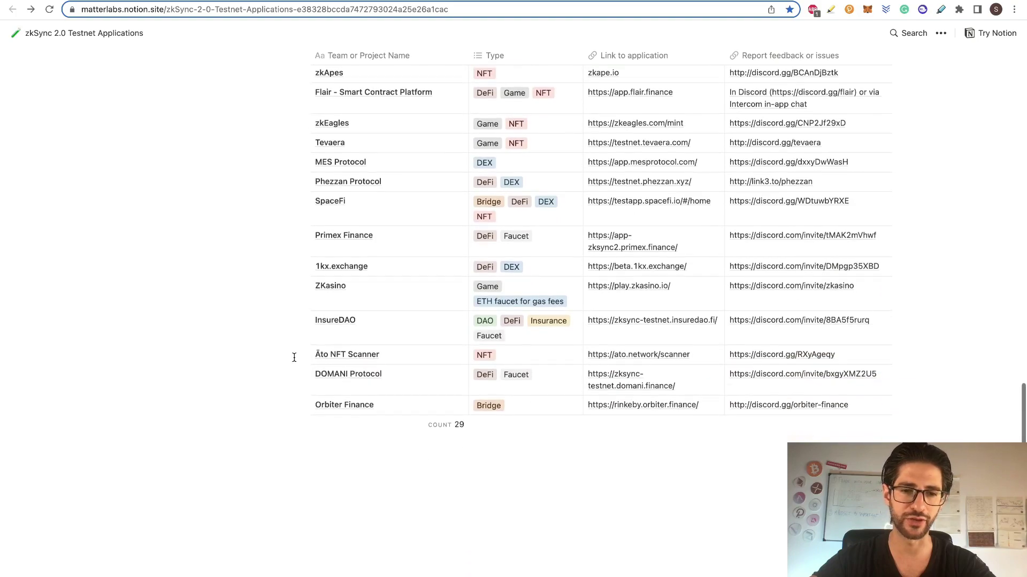
pyautogui.scroll(10, 294, 357)
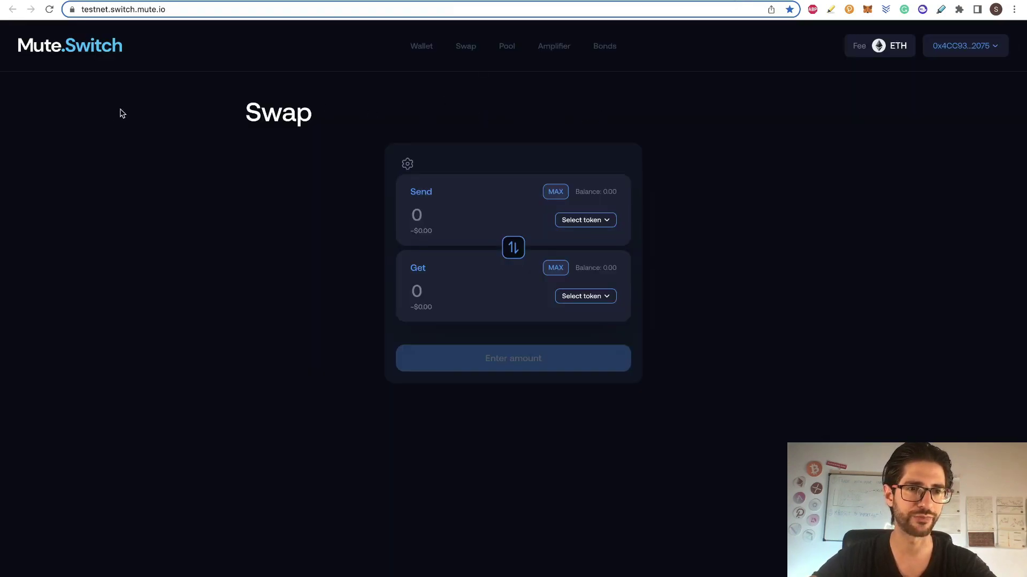
# Set ETH (0.09 balance) as Mute.Switch's Send token and check the Portal wallet balances
pyautogui.press('super+w')
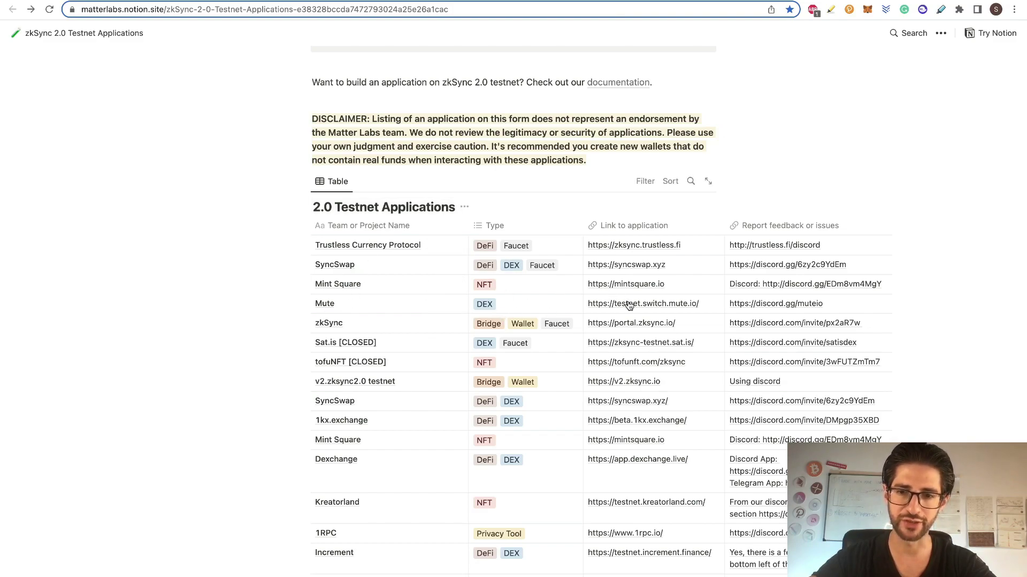
pyautogui.press('super+shift+t')
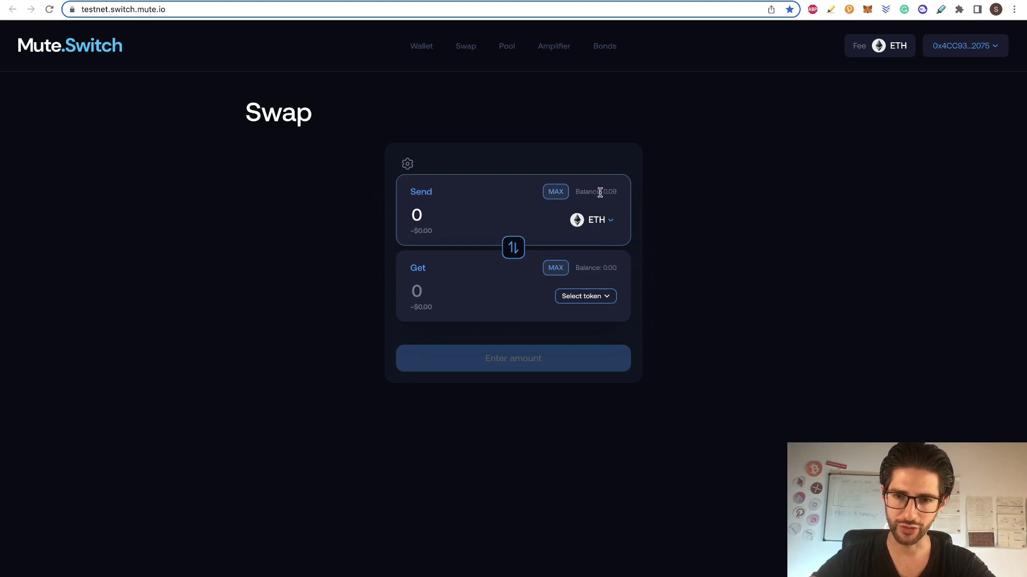
pyautogui.click(597, 221)
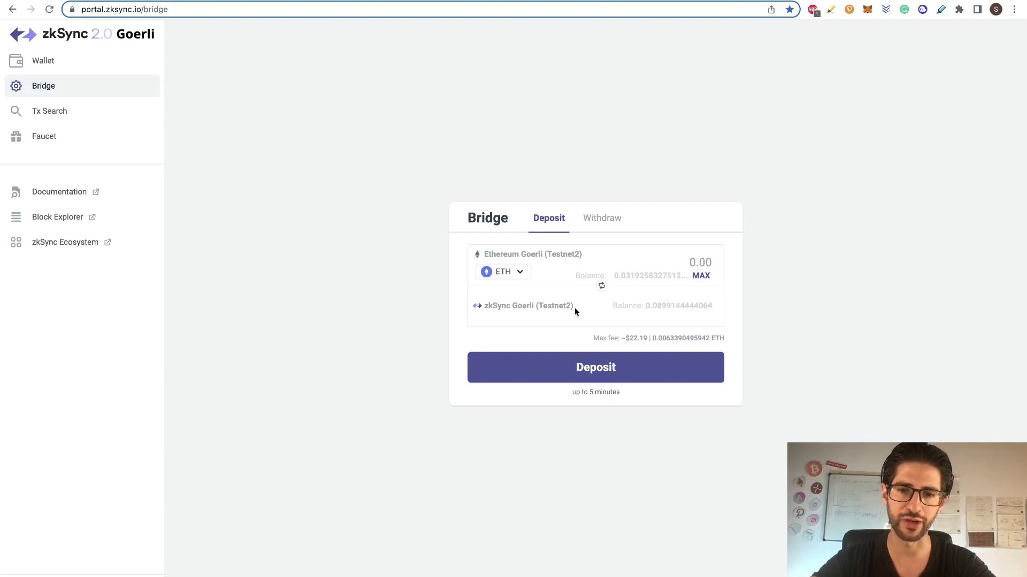
pyautogui.click(43, 60)
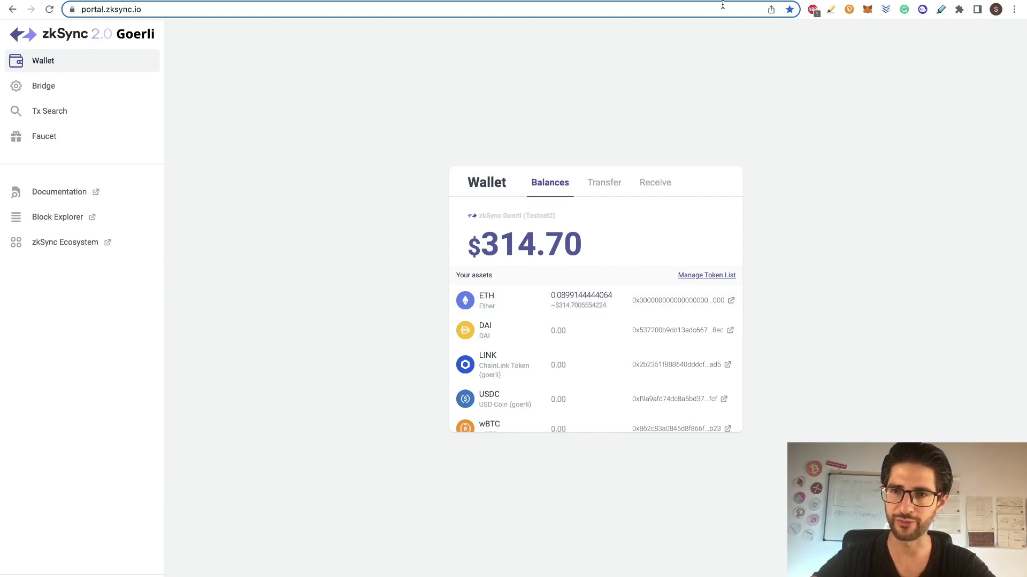
pyautogui.hotkey('ctrl', 'Tab')
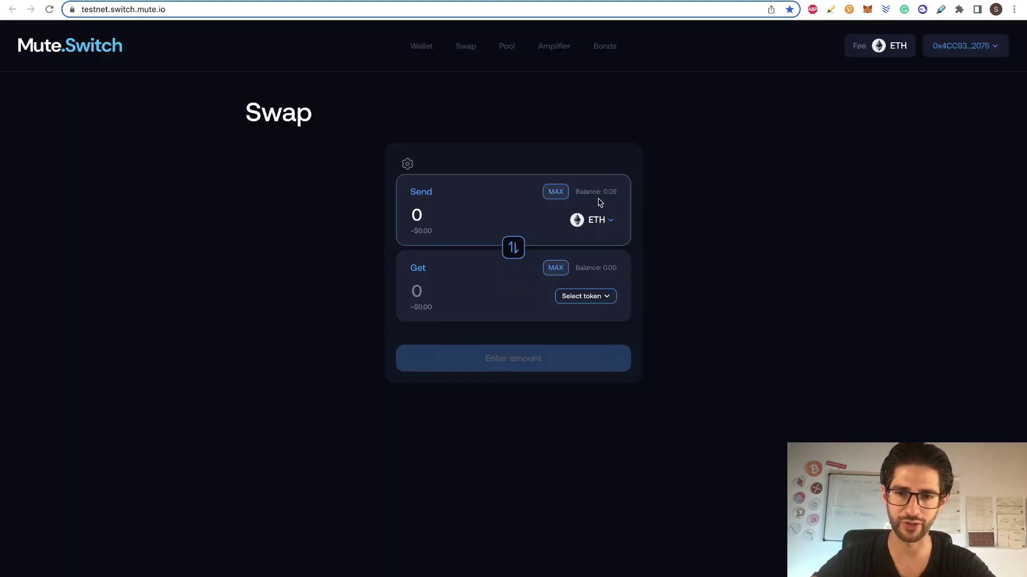
# Swap ETH for 0.1 LINK on Mute.Switch
pyautogui.click(588, 297)
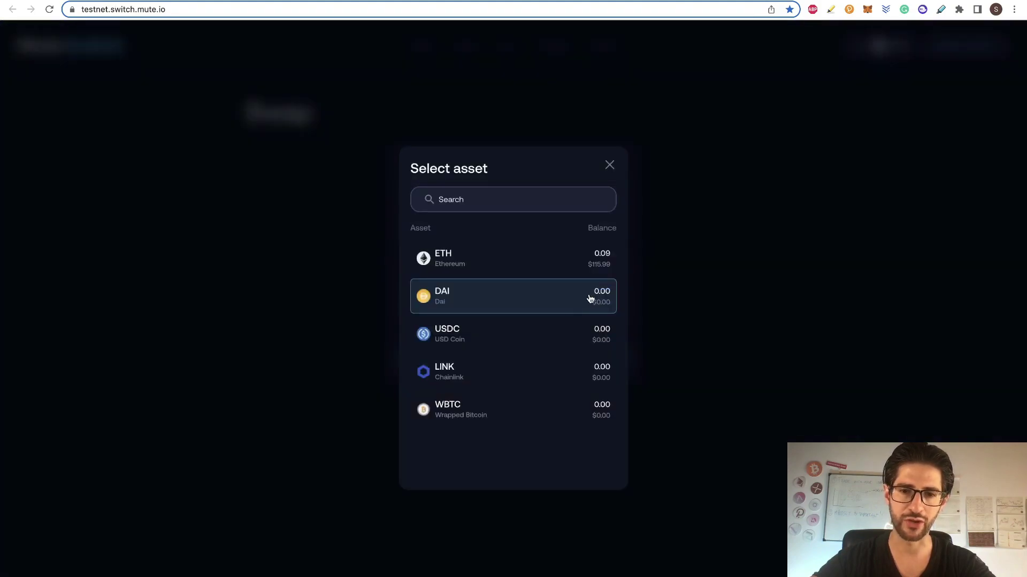
pyautogui.click(482, 382)
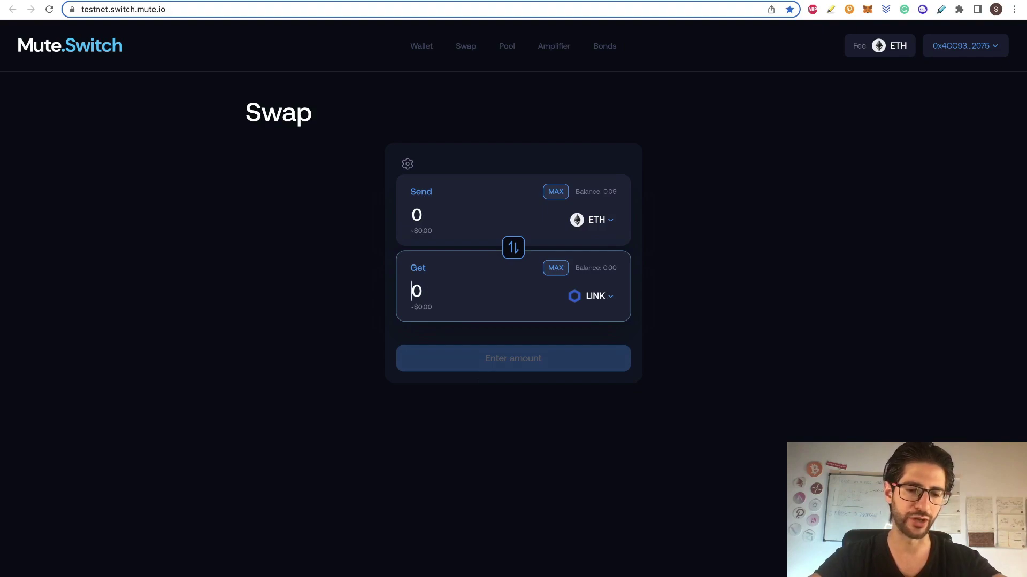
pyautogui.write('0.1')
pyautogui.click(539, 479)
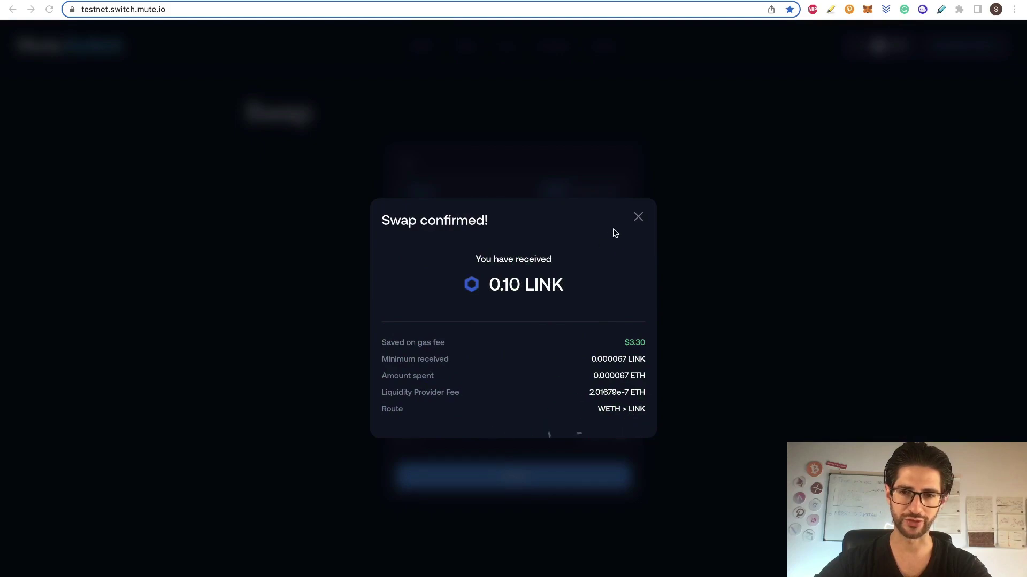
pyautogui.click(639, 221)
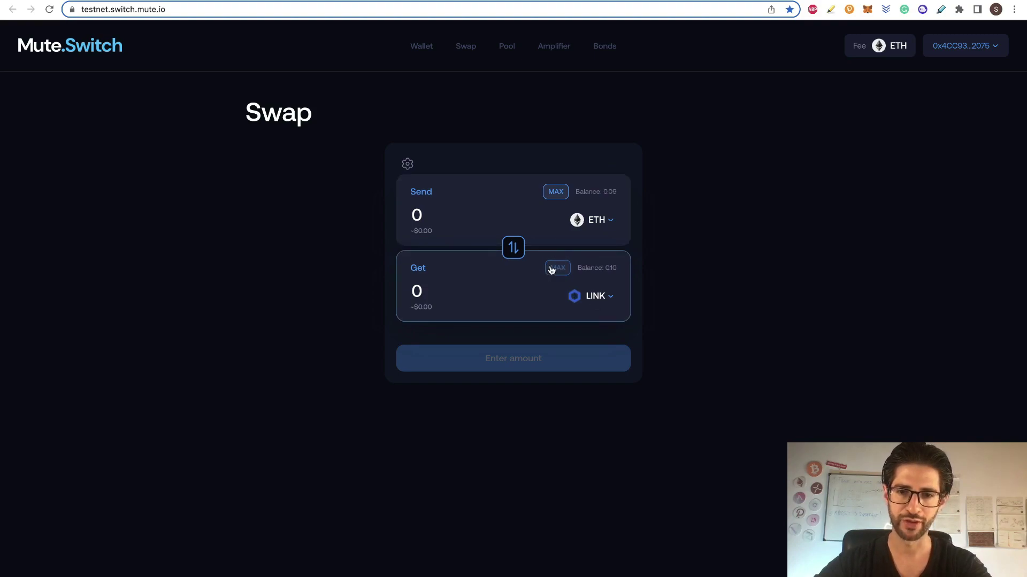
# Swap ETH for 1 DAI
pyautogui.click(590, 300)
pyautogui.click(457, 303)
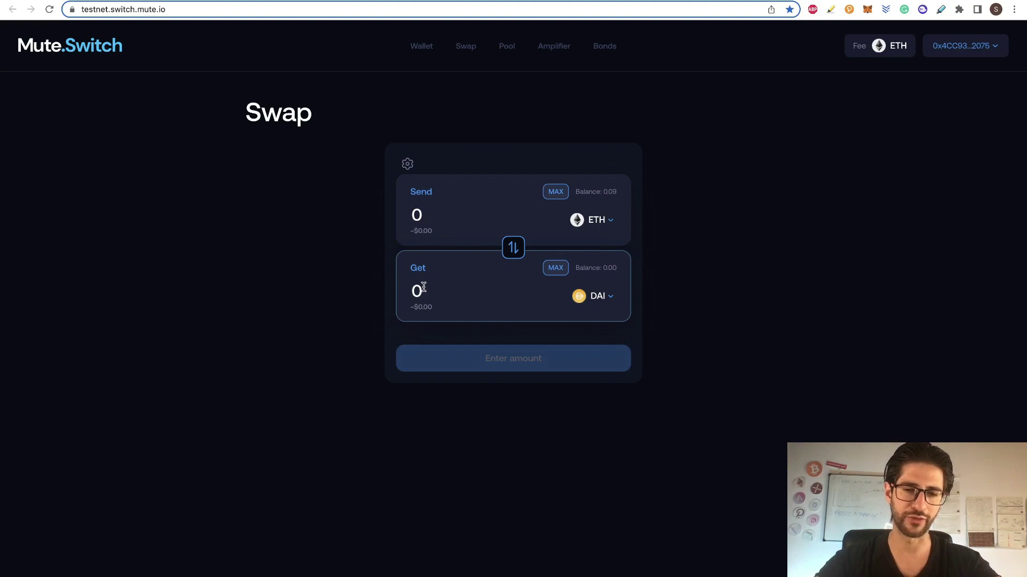
pyautogui.write('1')
pyautogui.click(555, 474)
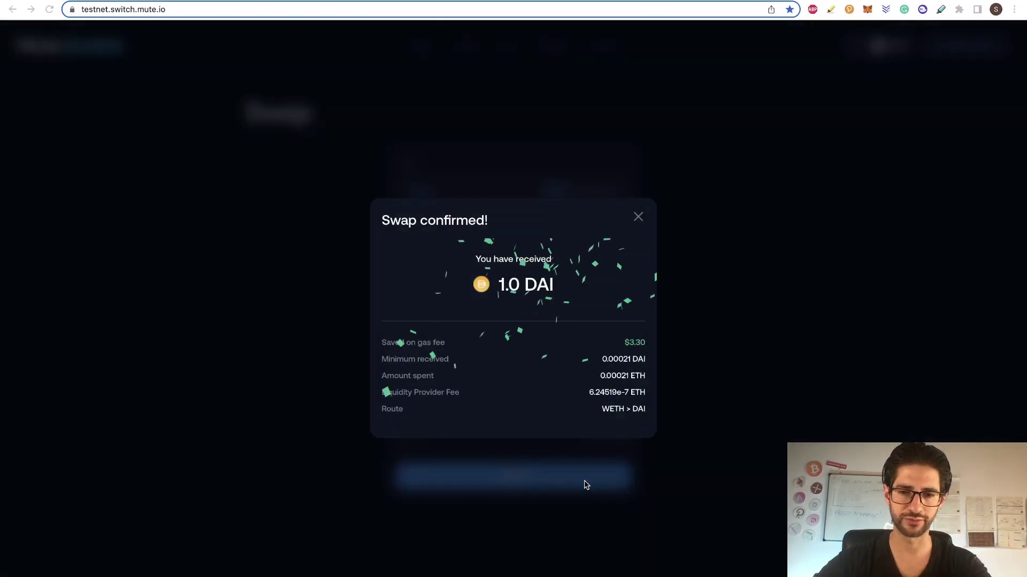
pyautogui.click(640, 219)
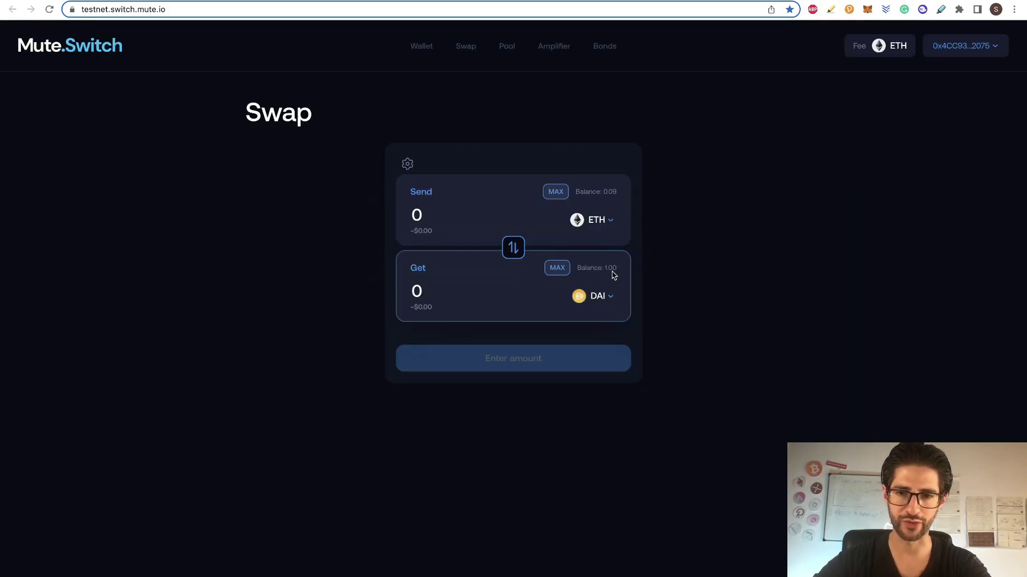
# Swap ETH for 5 USDC
pyautogui.click(598, 306)
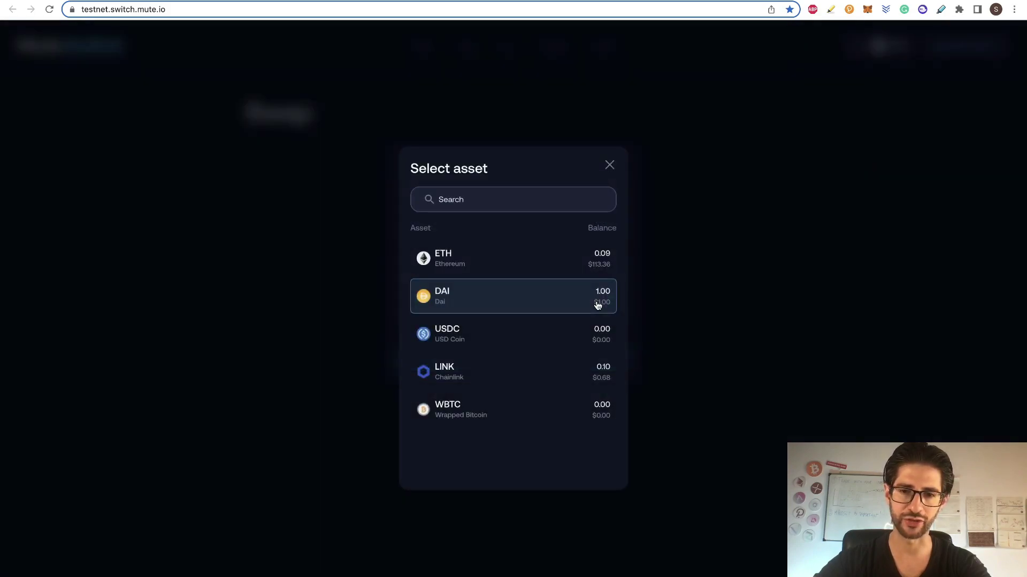
pyautogui.click(481, 330)
pyautogui.click(433, 291)
pyautogui.write('5')
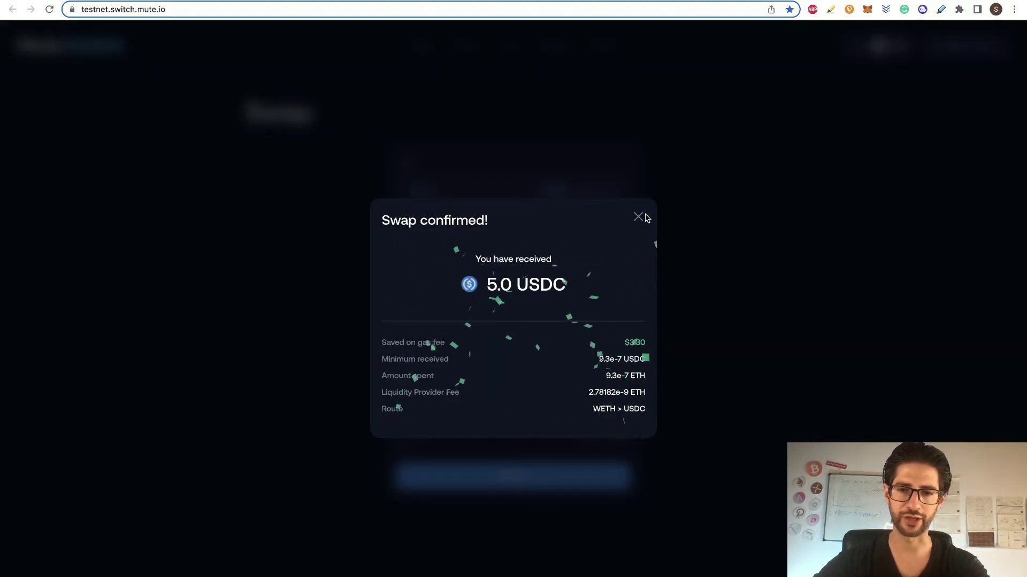
pyautogui.click(639, 218)
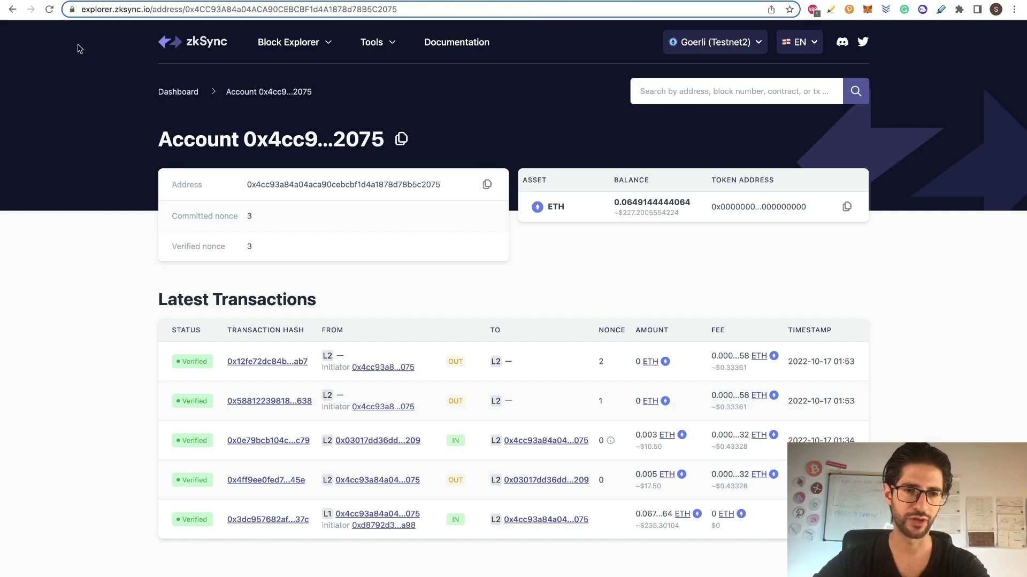
# Reload the explorer account to confirm 1.0 DAI, 0.1 LINK, 5.0 USDC, then view Portal balances
pyautogui.click(53, 10)
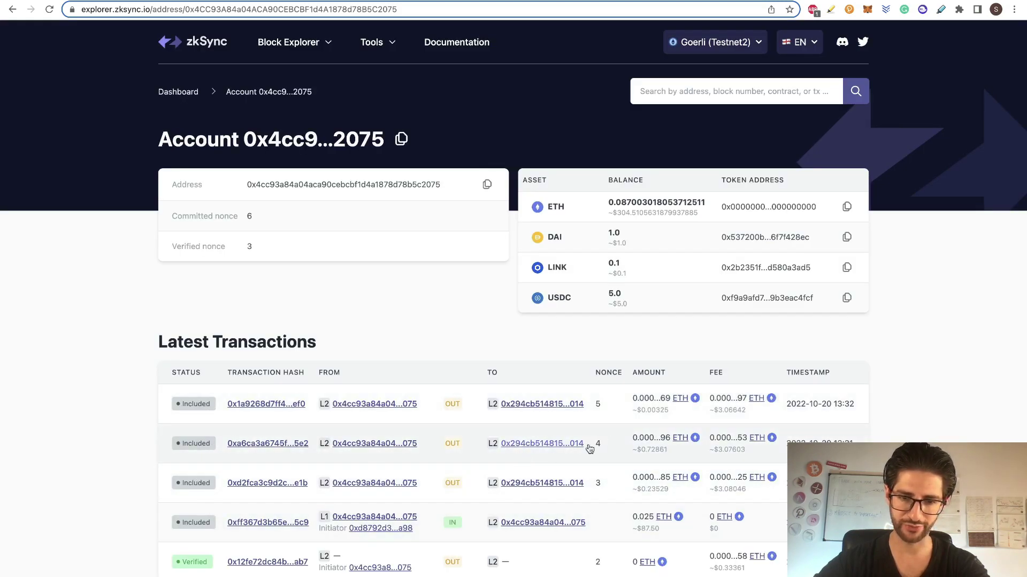
pyautogui.scroll(-2, 428, 424)
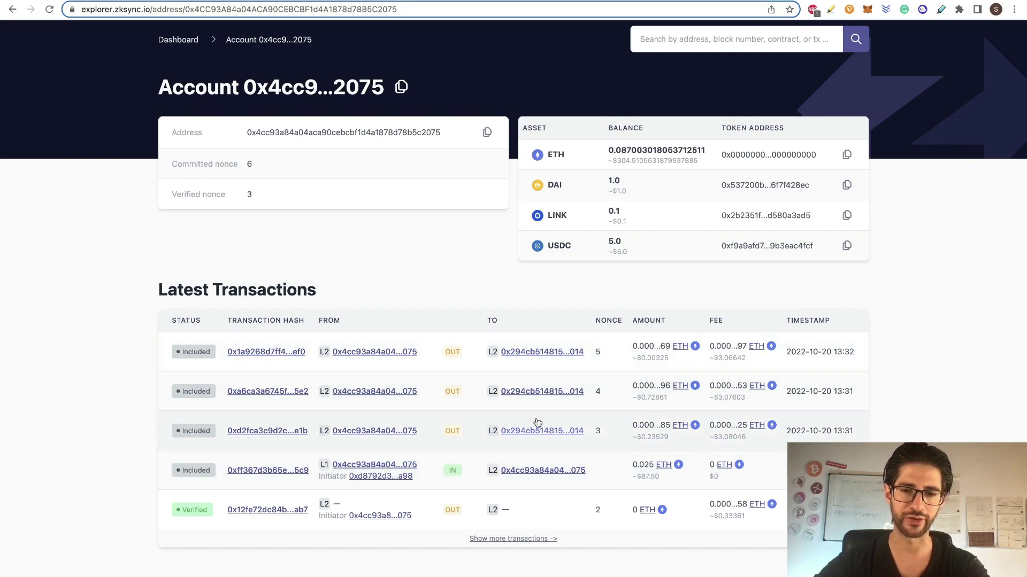
pyautogui.press('super+w')
pyautogui.scroll(-1, 614, 363)
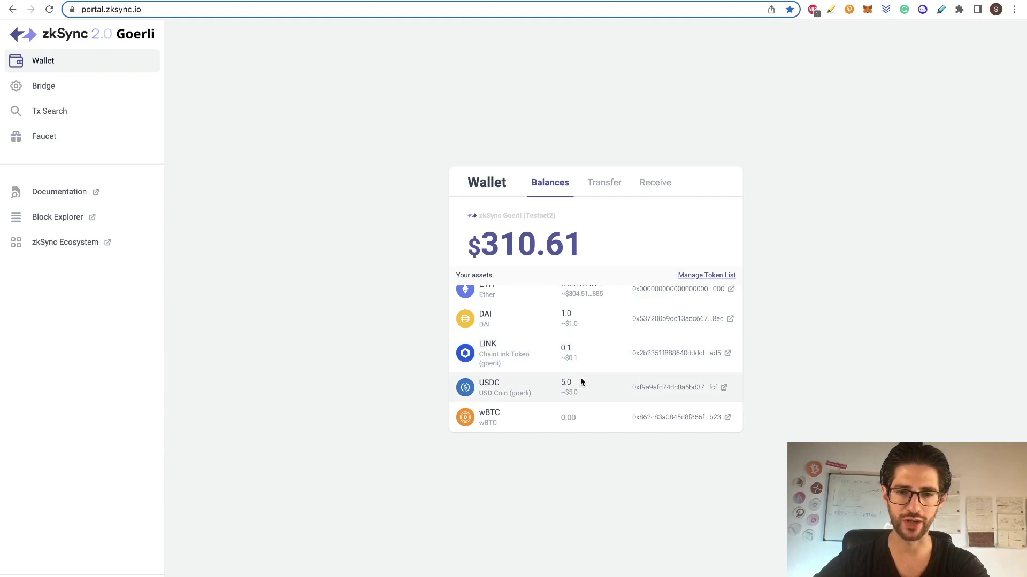
# Scroll the Wallet asset list to check the 1.0 DAI, 0.1 LINK and 5.0 USDC balances
pyautogui.scroll(1, 585, 319)
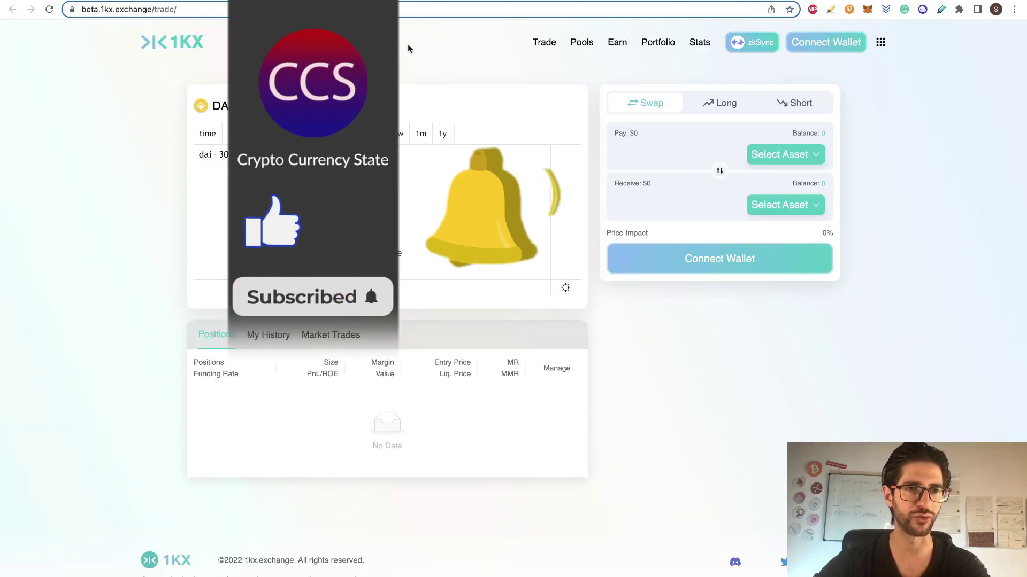
# Connect MetaMask to 1kx and swap ETH for 1 OSD, approving the transaction
pyautogui.click(817, 46)
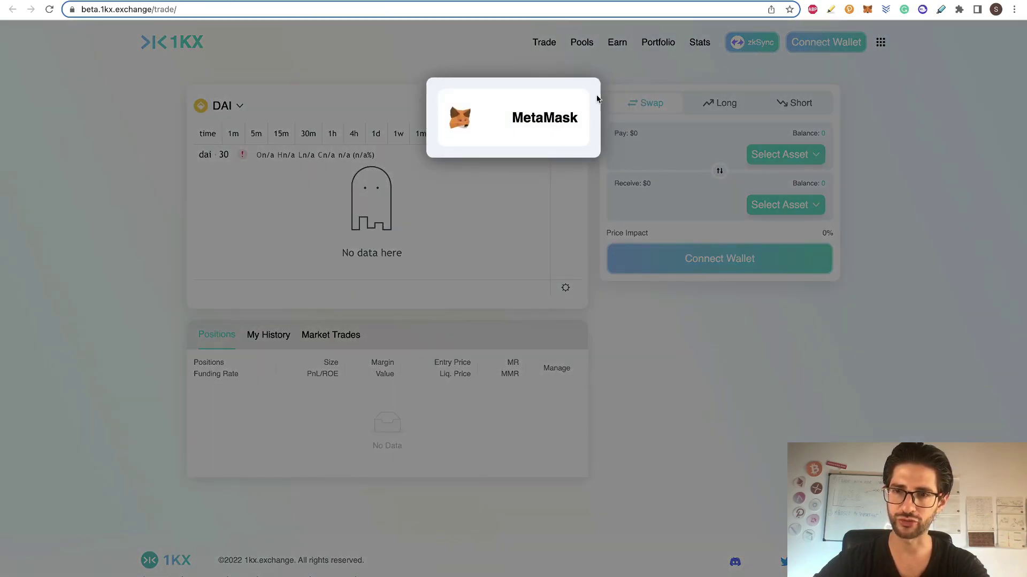
pyautogui.click(542, 122)
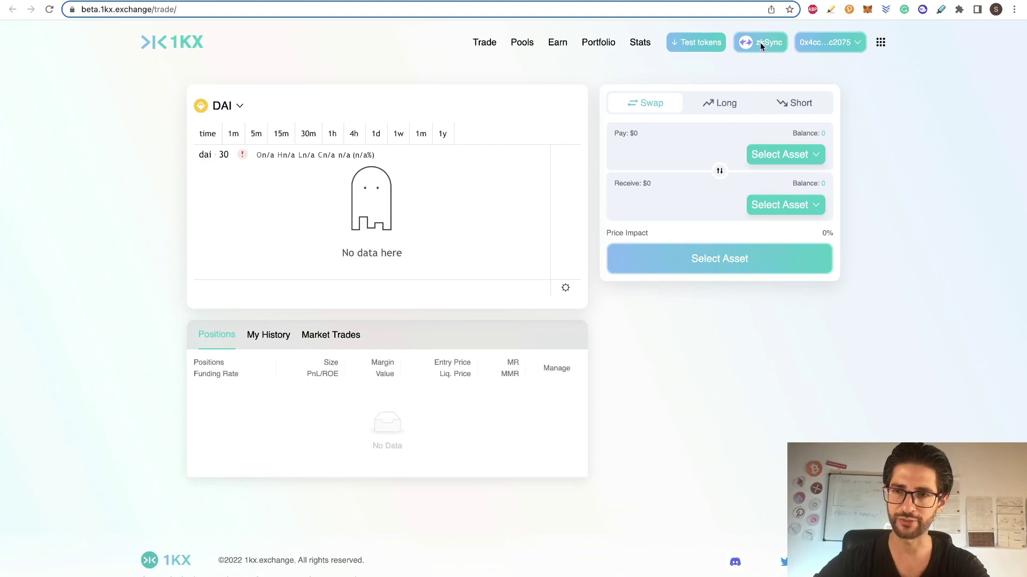
pyautogui.click(776, 154)
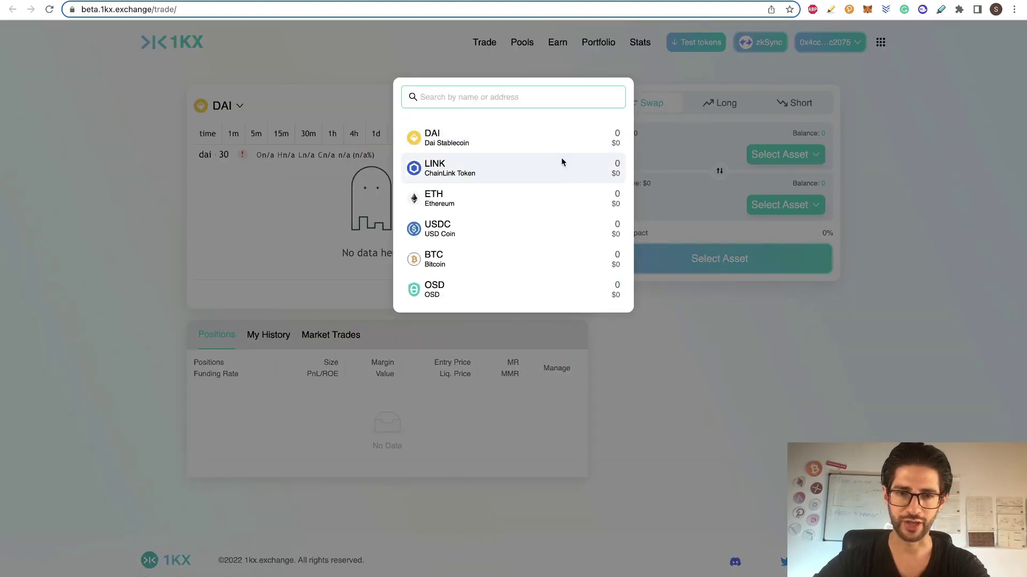
pyautogui.click(554, 203)
pyautogui.click(796, 206)
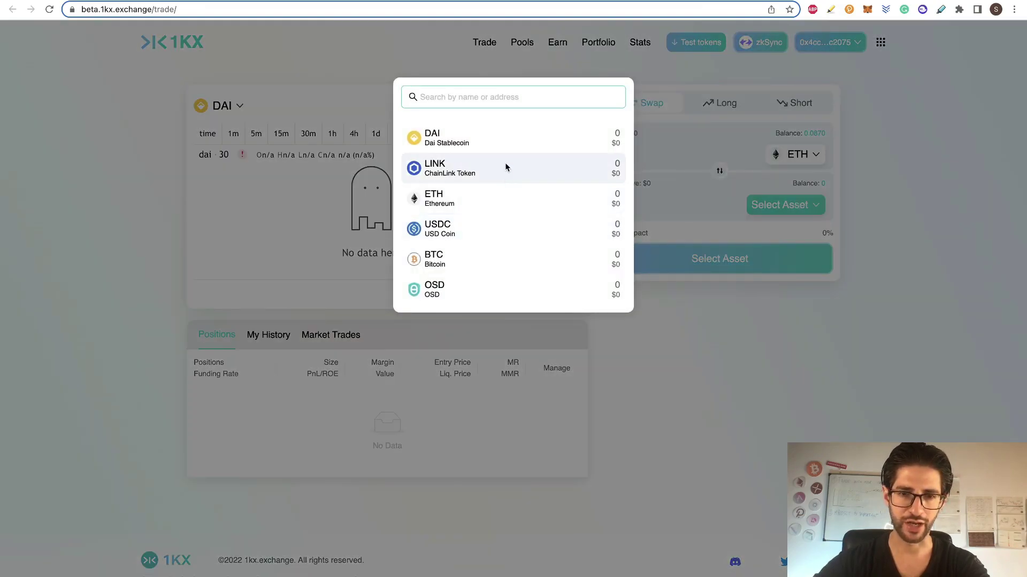
pyautogui.click(488, 289)
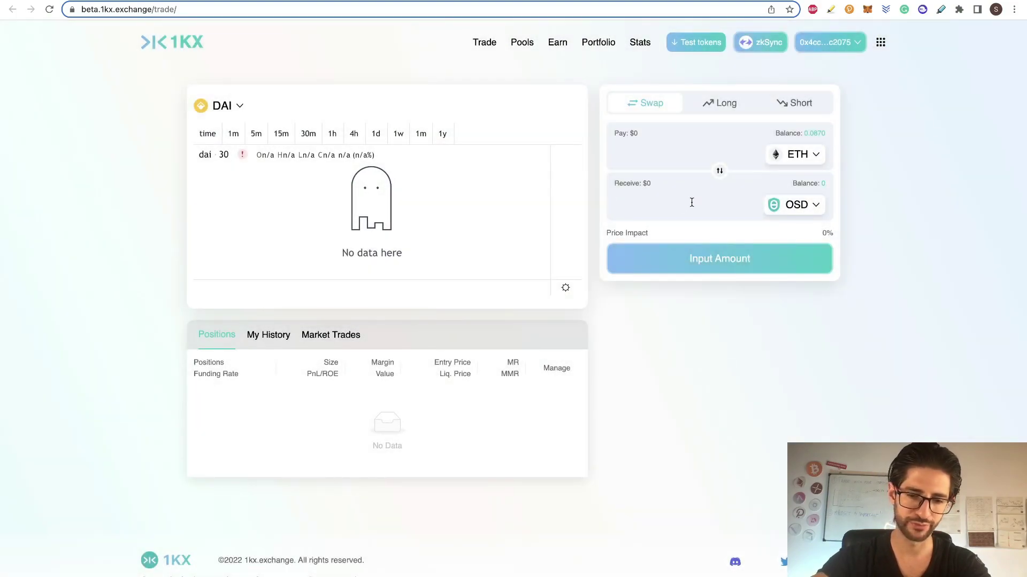
pyautogui.write('1')
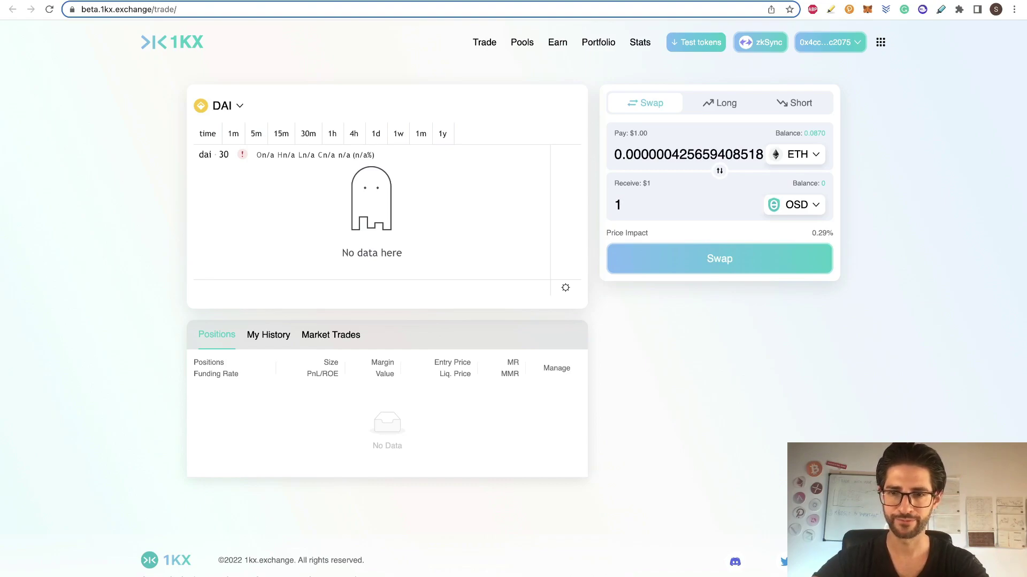
pyautogui.click(756, 261)
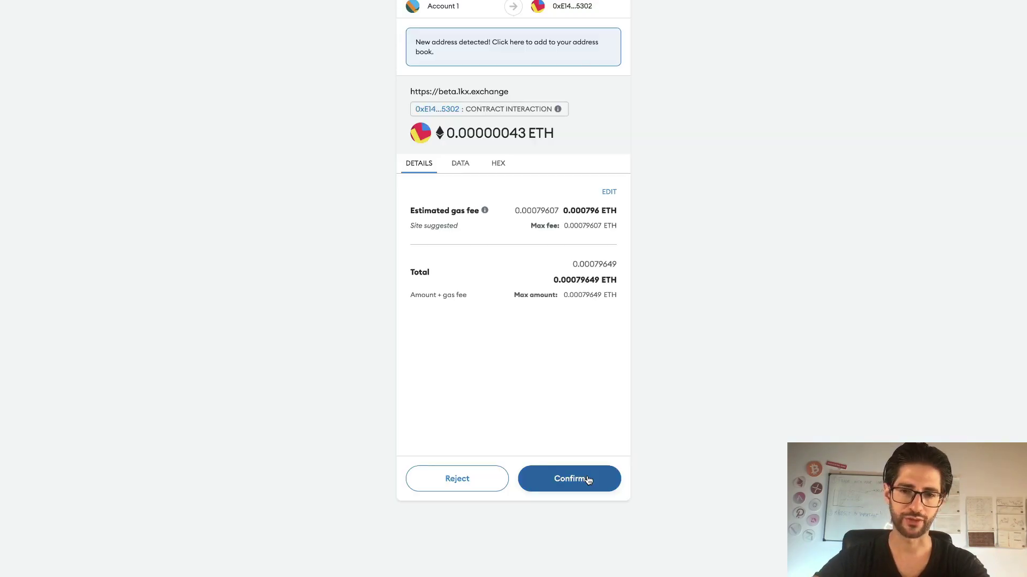
pyautogui.click(586, 478)
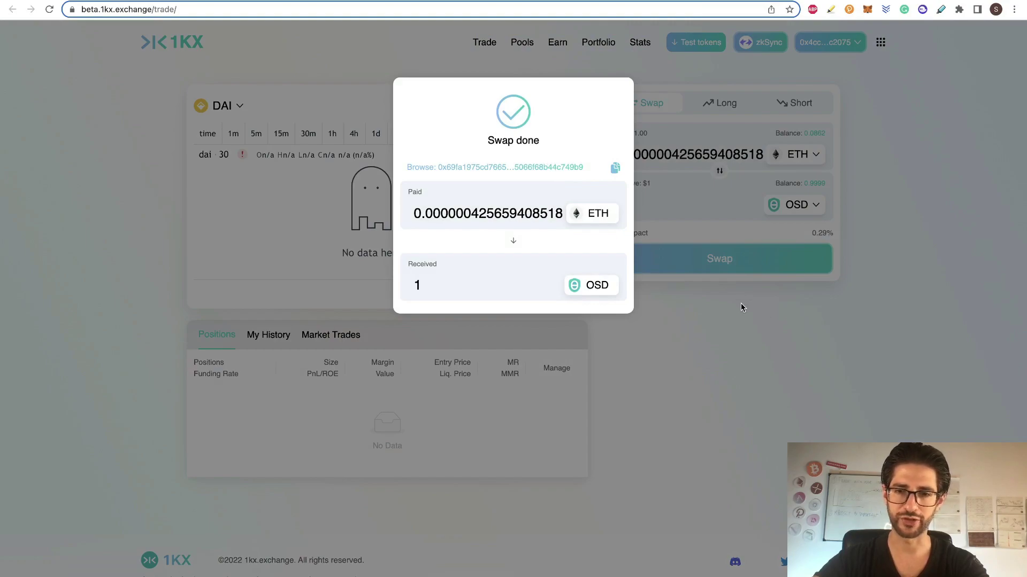
pyautogui.click(854, 342)
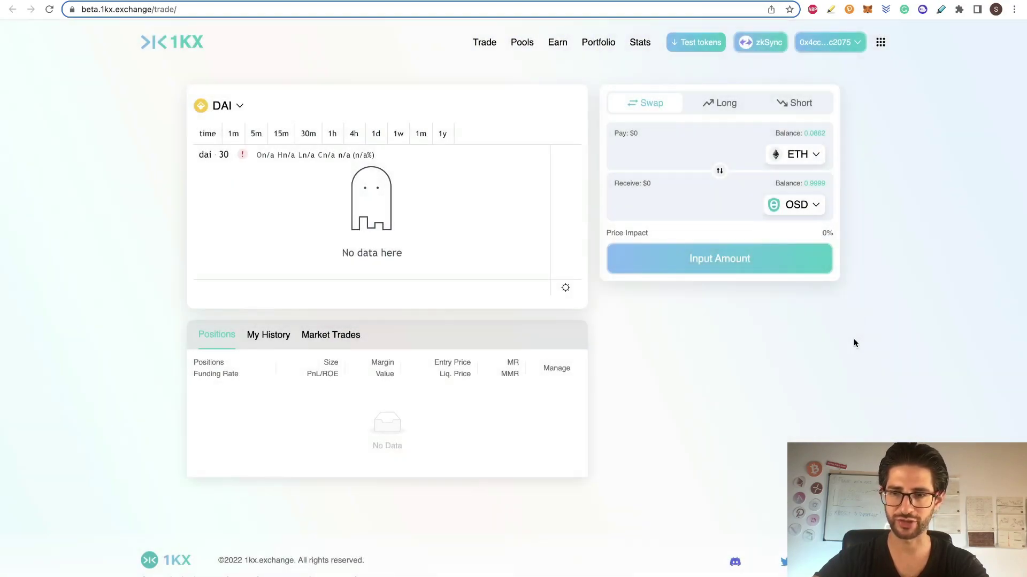
# Swap ETH for 0.02 BTC and dismiss the confirmation
pyautogui.click(815, 205)
pyautogui.click(513, 260)
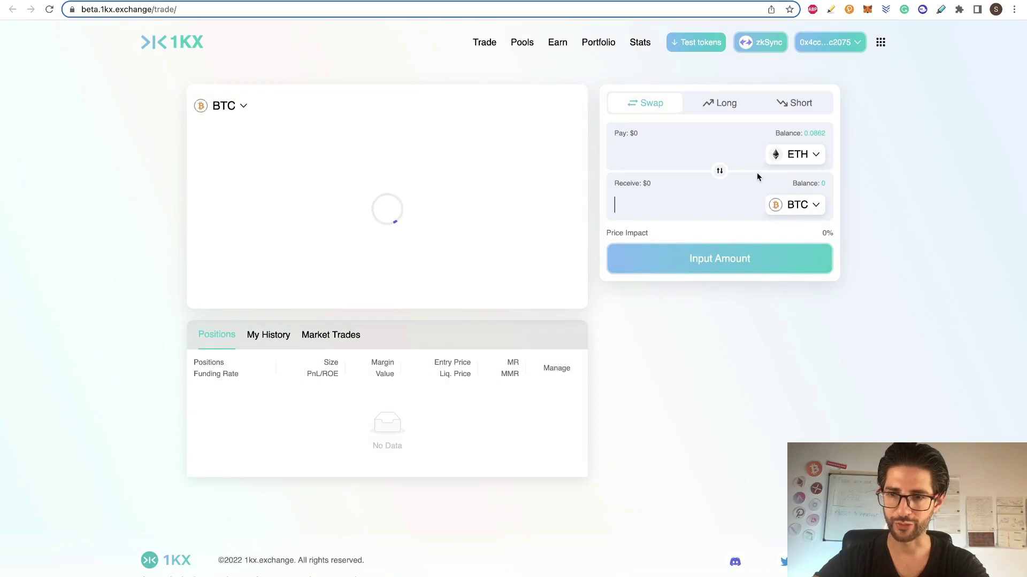
pyautogui.write('0.0')
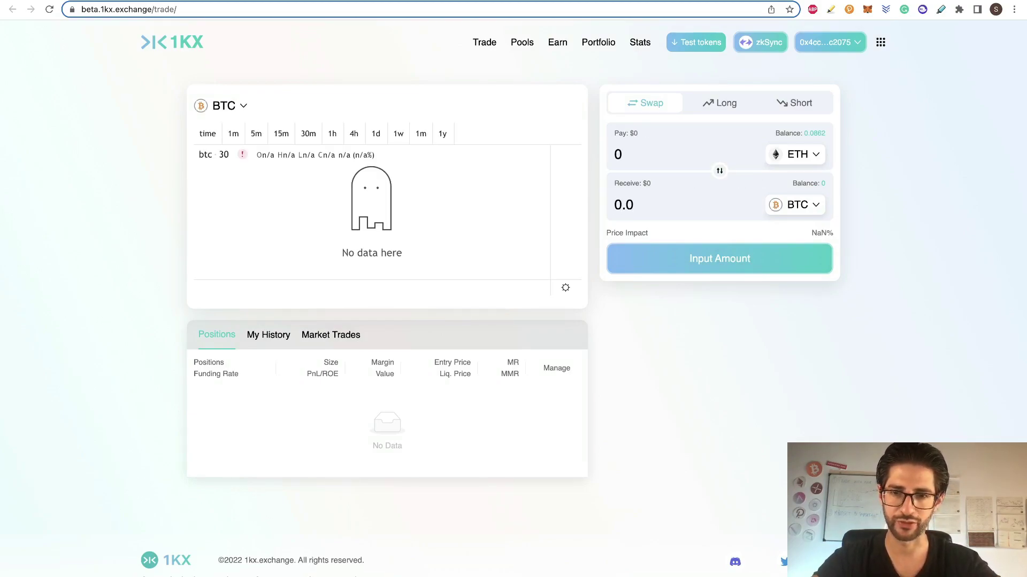
pyautogui.write('002')
pyautogui.click(720, 258)
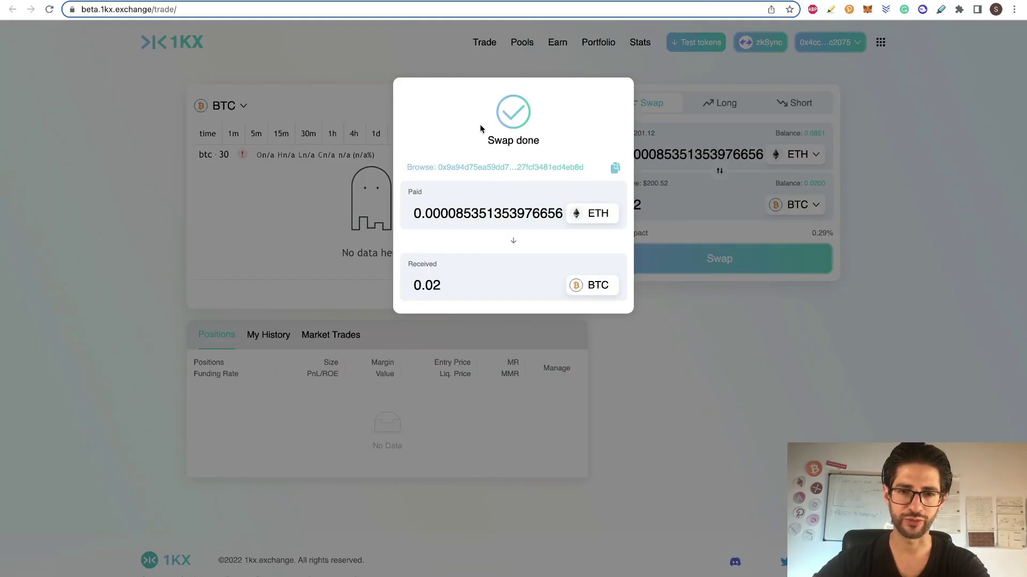
pyautogui.click(685, 227)
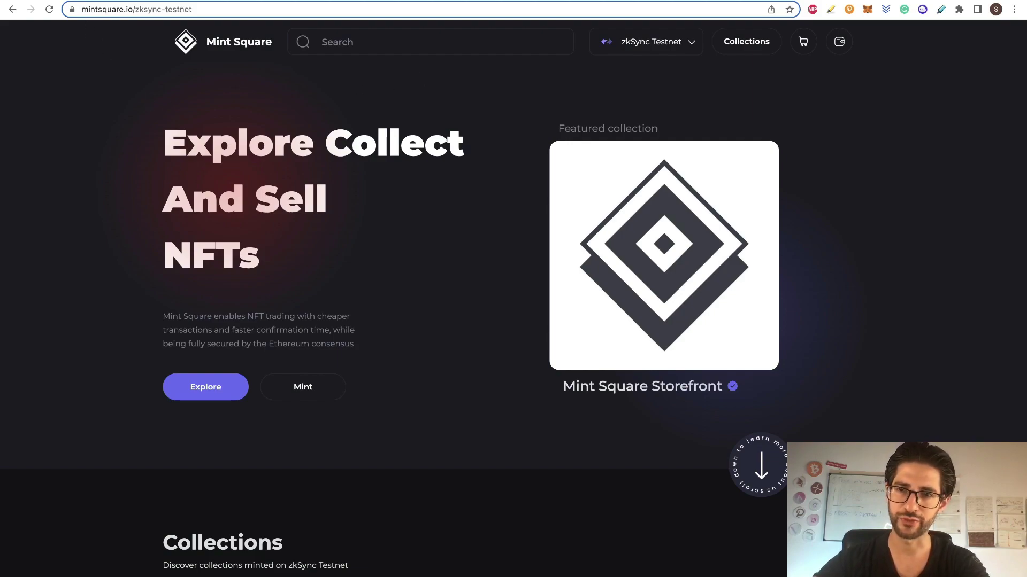
# Return to Mint Square, keep zkSync Testnet as the network, and connect the wallet
pyautogui.hotkey('ctrl', 'Tab')
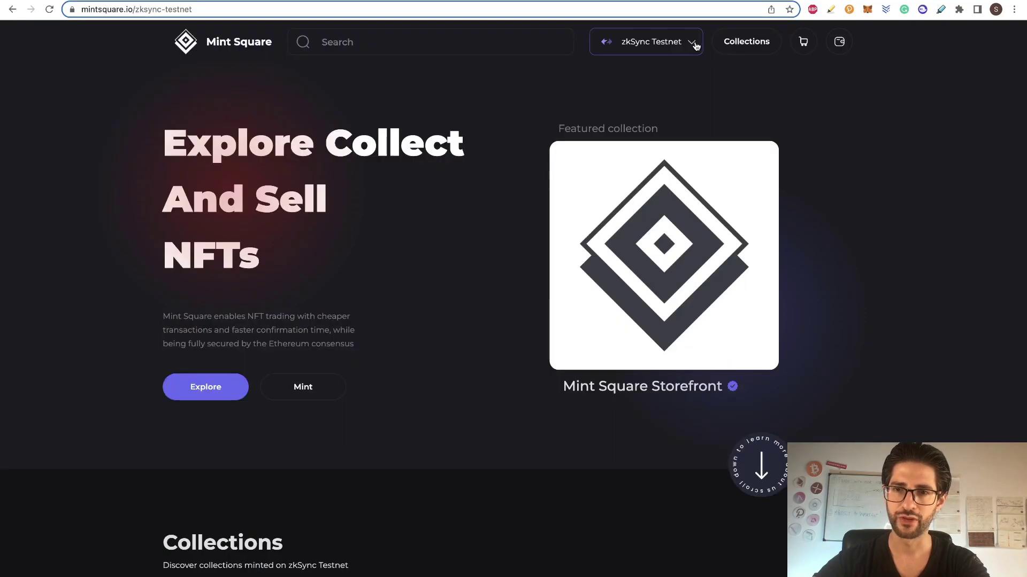
pyautogui.hotkey('ctrl', 'shift', 'Tab')
pyautogui.moveTo(692, 42)
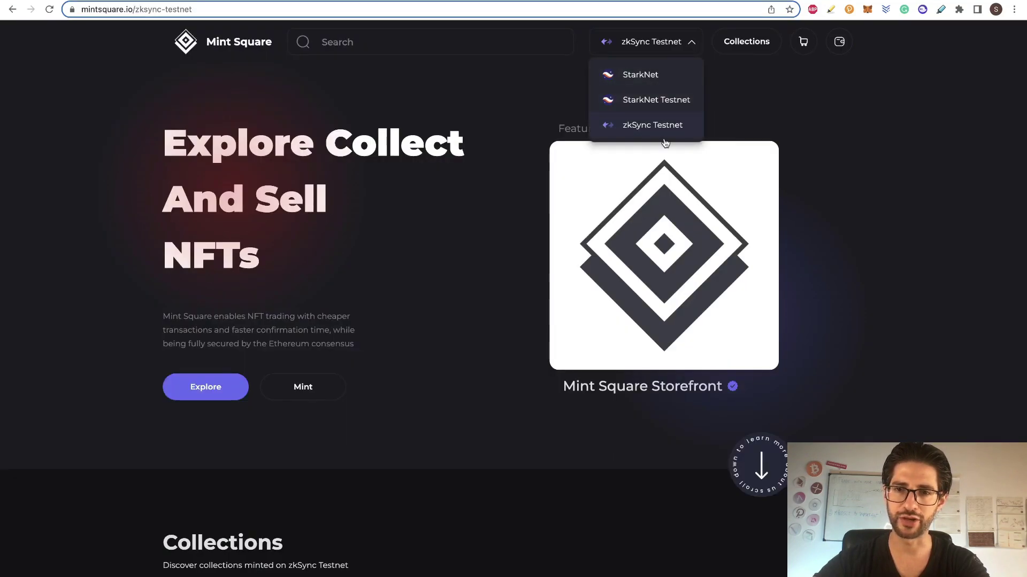
pyautogui.click(668, 130)
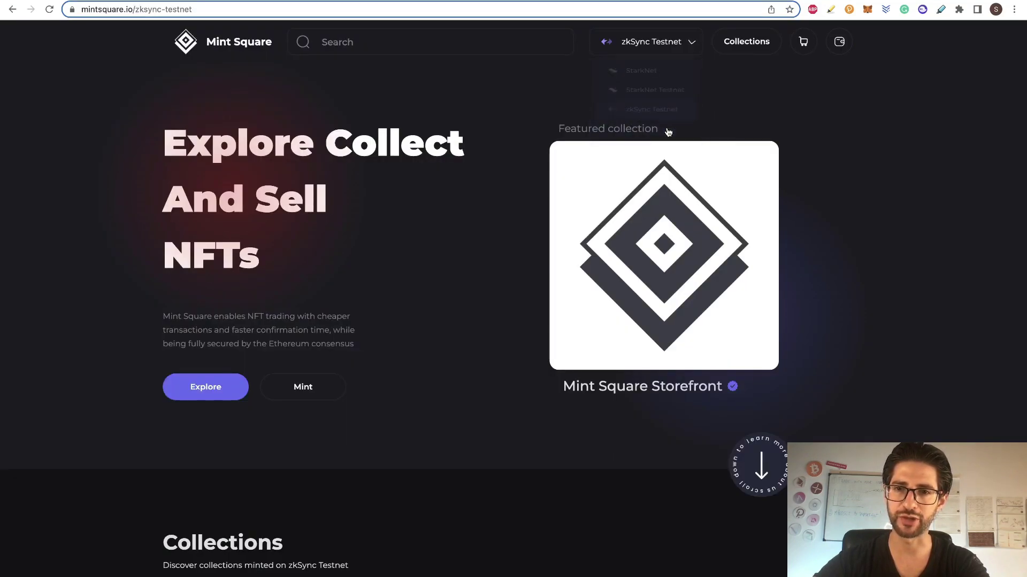
pyautogui.click(839, 43)
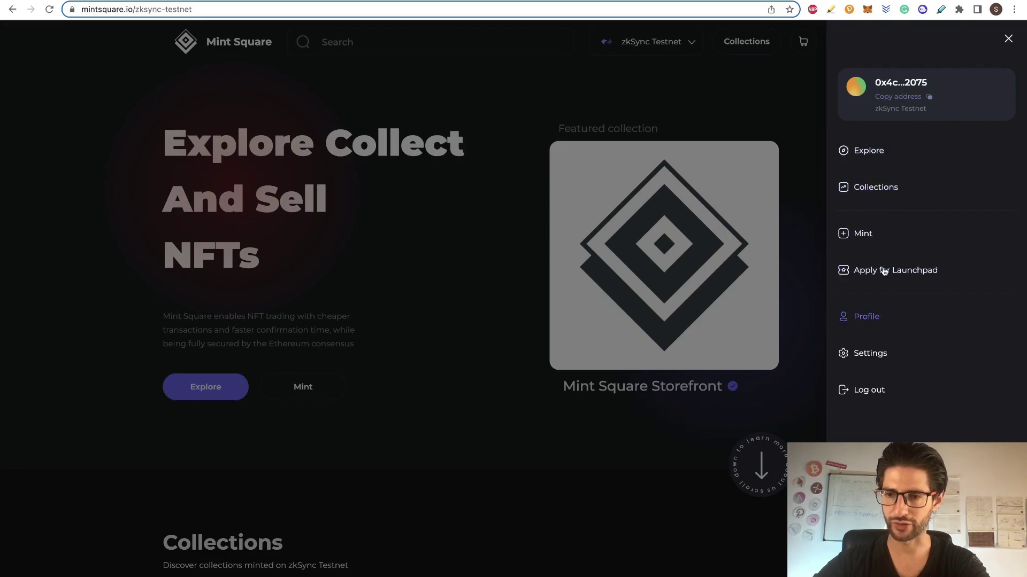
# Open Mint Square's mint form and upload the cat photo as the NFT media
pyautogui.click(463, 264)
pyautogui.click(308, 390)
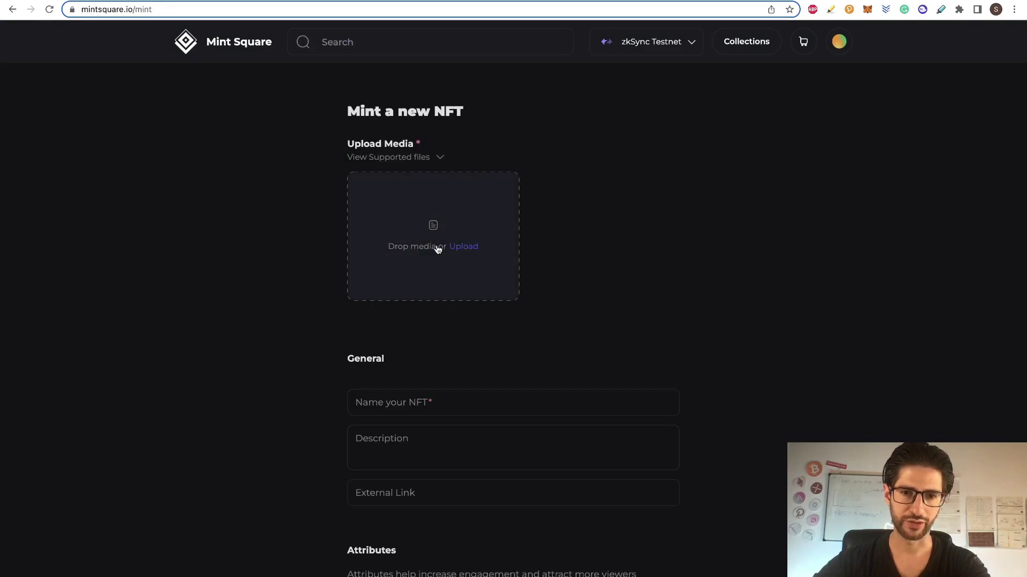
pyautogui.click(463, 247)
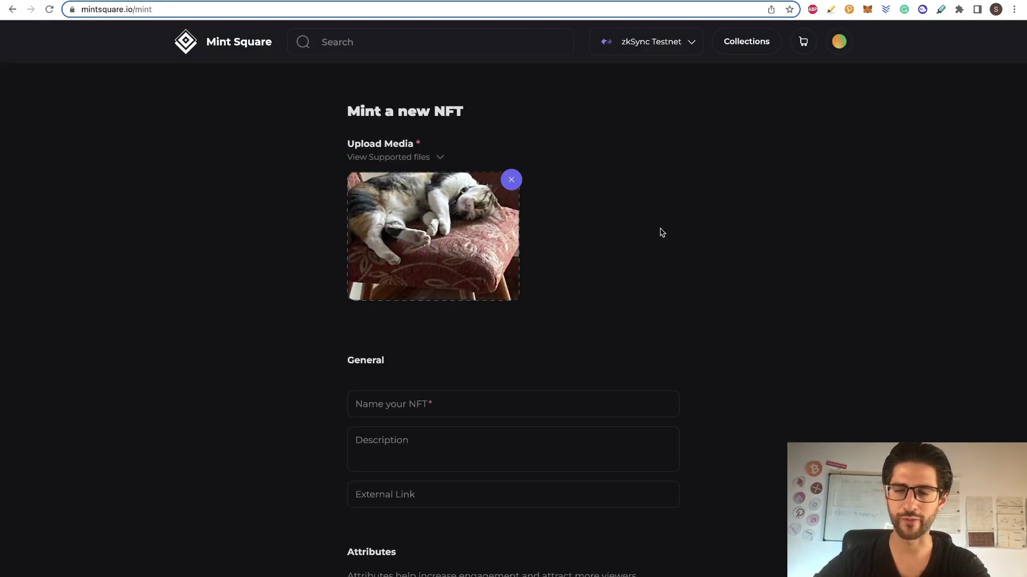
pyautogui.scroll(-2, 662, 233)
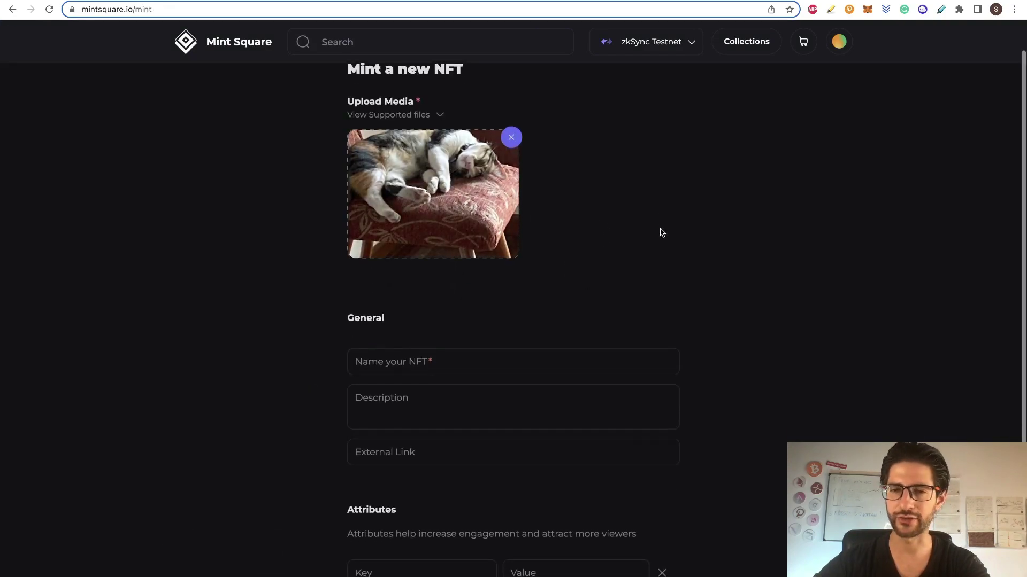
pyautogui.scroll(2, 662, 233)
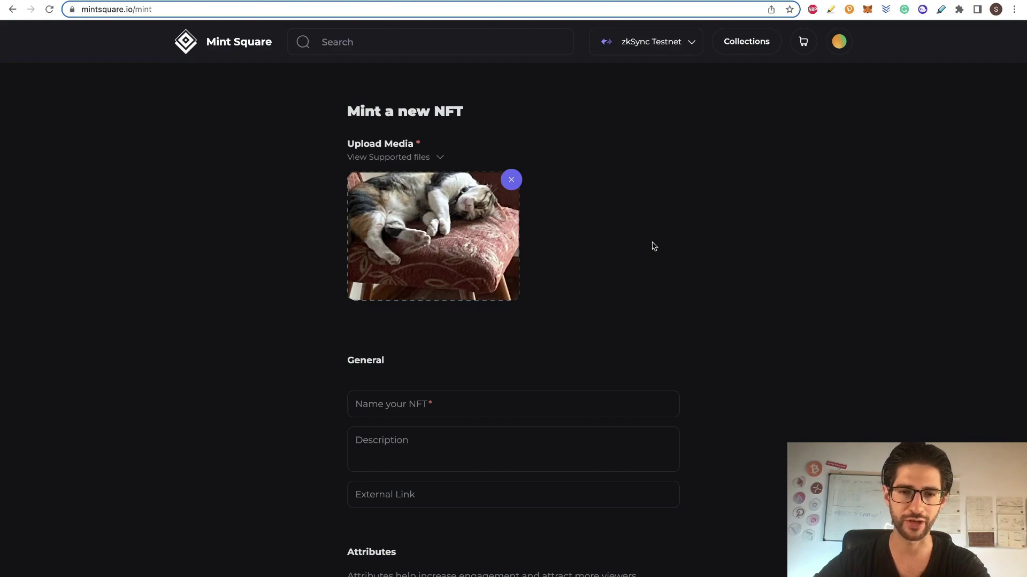
pyautogui.scroll(-3, 656, 231)
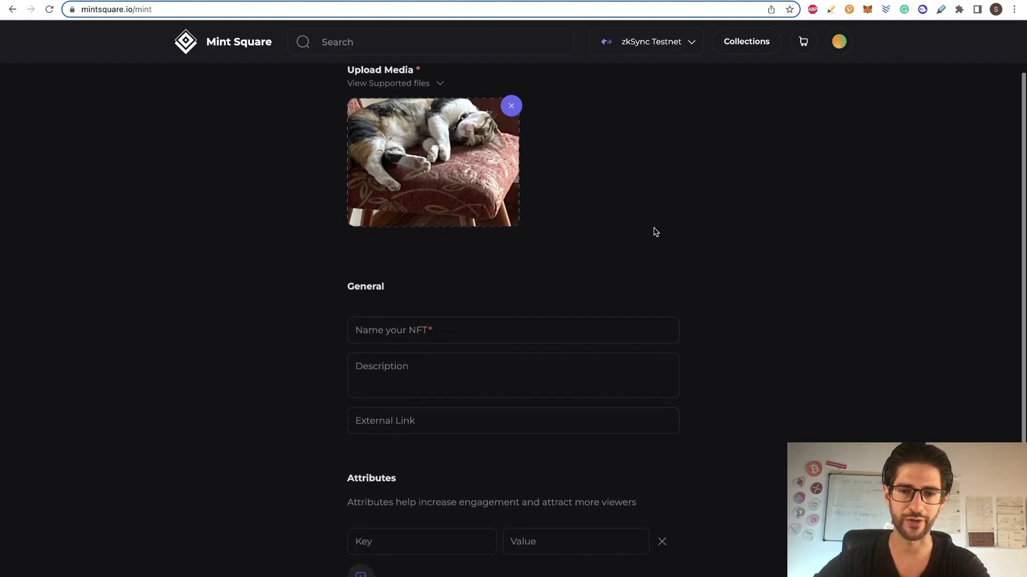
pyautogui.scroll(2, 655, 232)
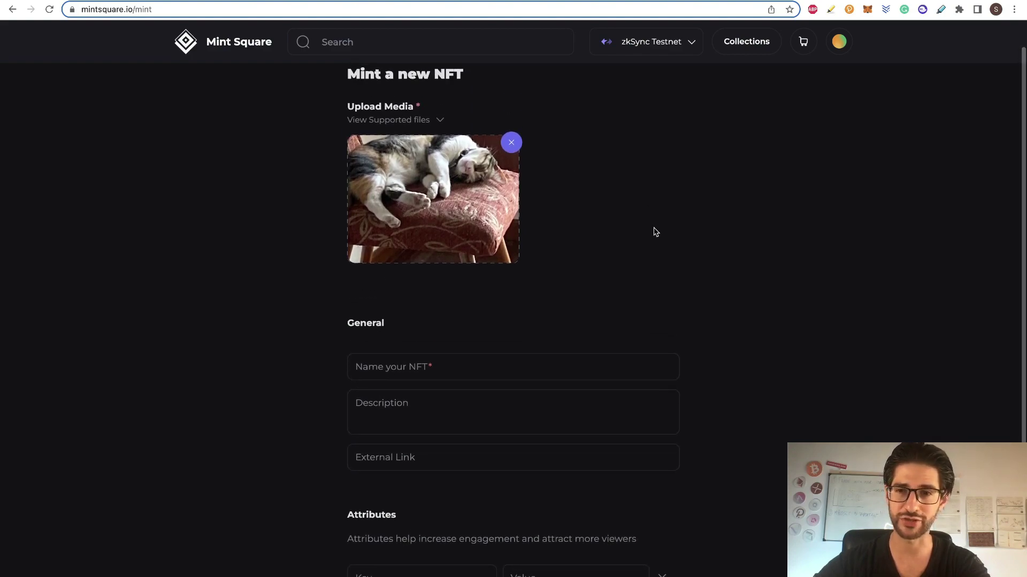
pyautogui.scroll(-2, 656, 231)
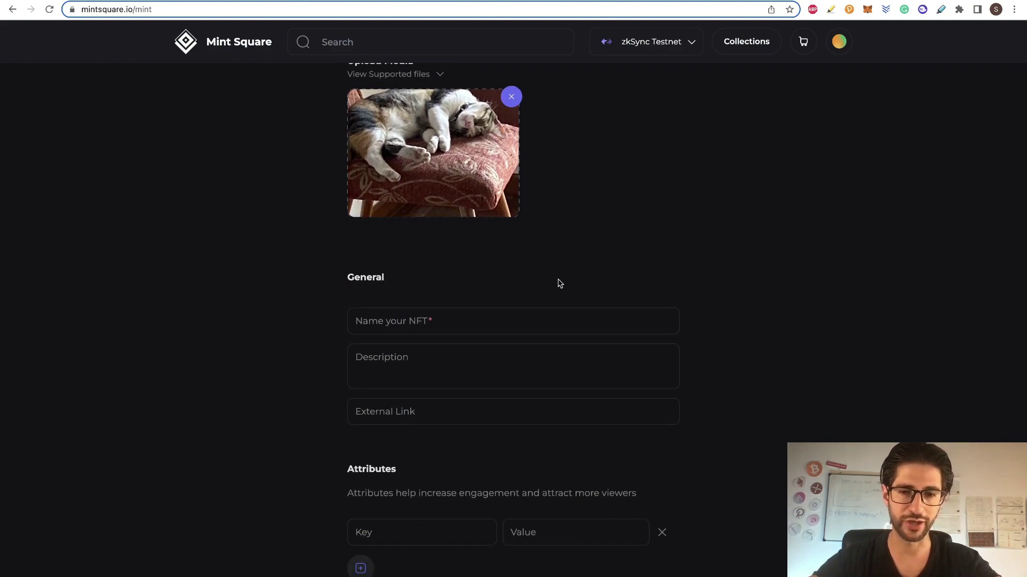
# Name the NFT 'MyCatEthereum' with description 'My cat's name is Ethereum'
pyautogui.click(466, 318)
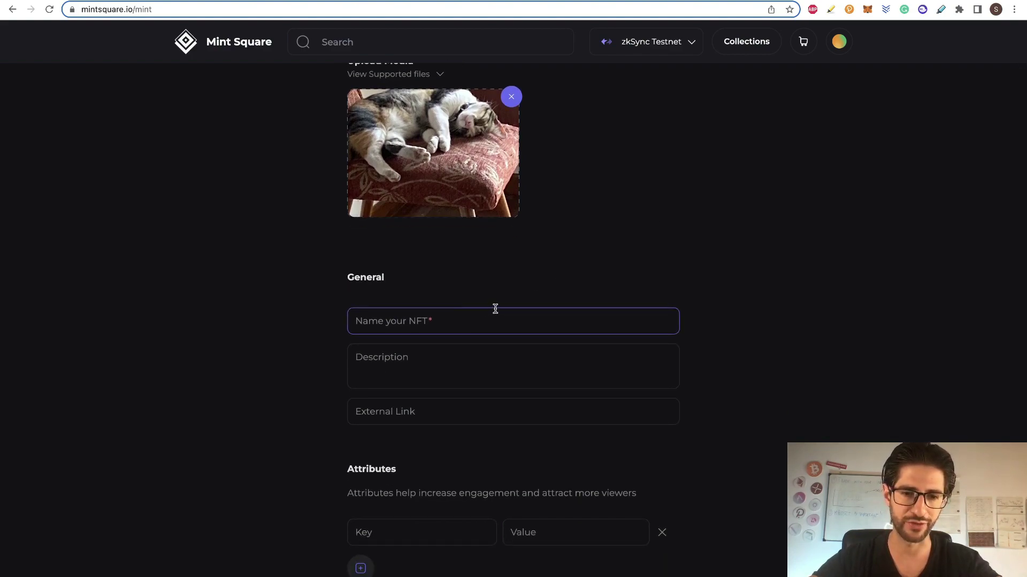
pyautogui.write('MyCatEthereum')
pyautogui.click(463, 368)
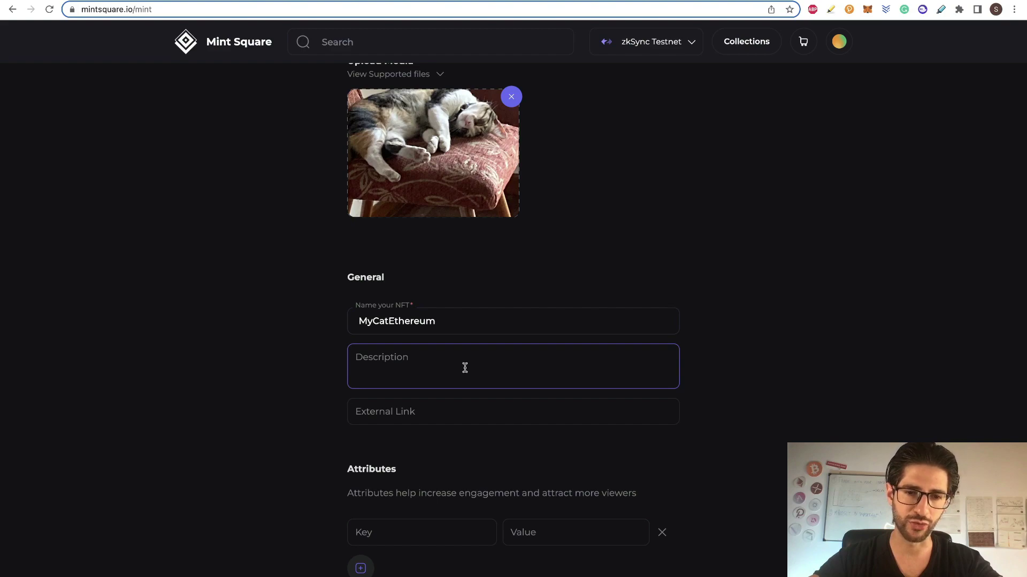
pyautogui.write("My cat's name is Ethereum")
pyautogui.scroll(-2, 259, 467)
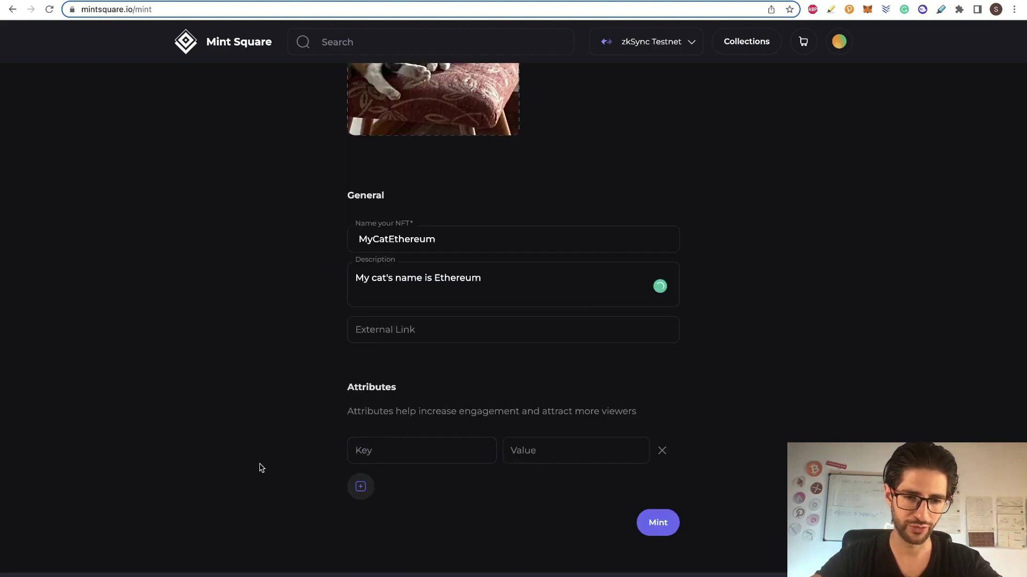
# Add the pet, cute and name attributes, then mint and approve in MetaMask
pyautogui.click(435, 458)
pyautogui.click(554, 458)
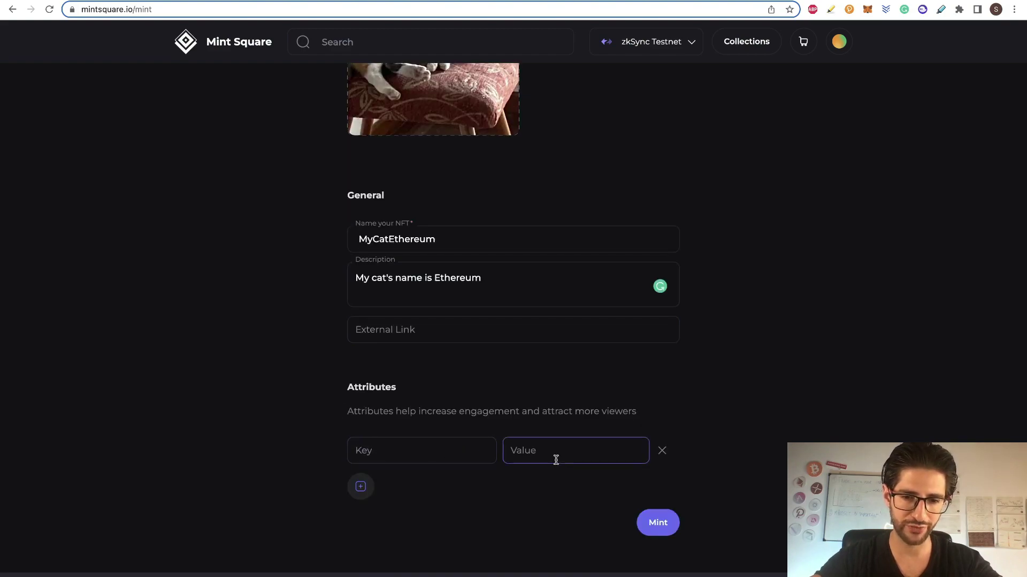
pyautogui.click(495, 463)
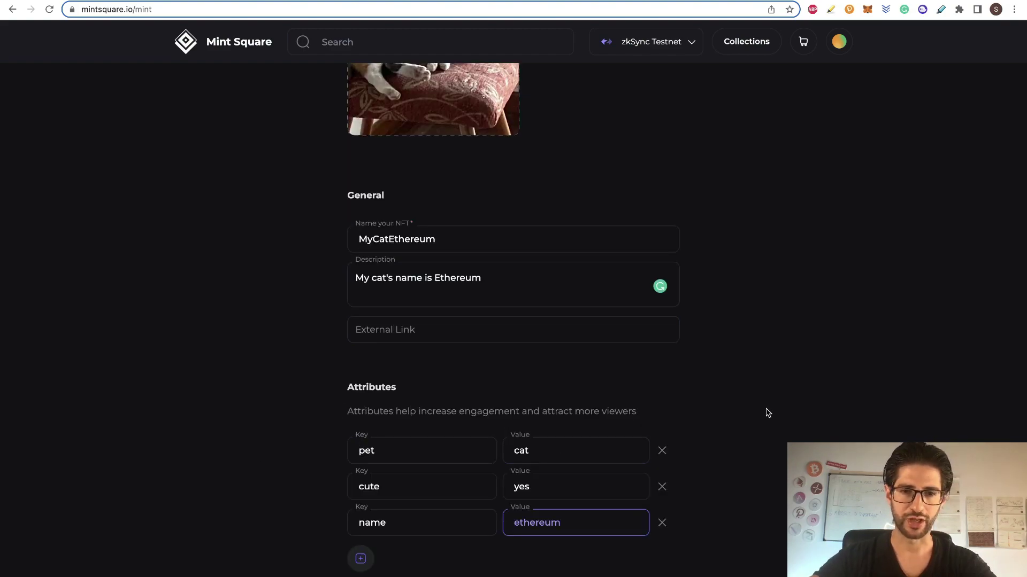
pyautogui.scroll(-2, 767, 413)
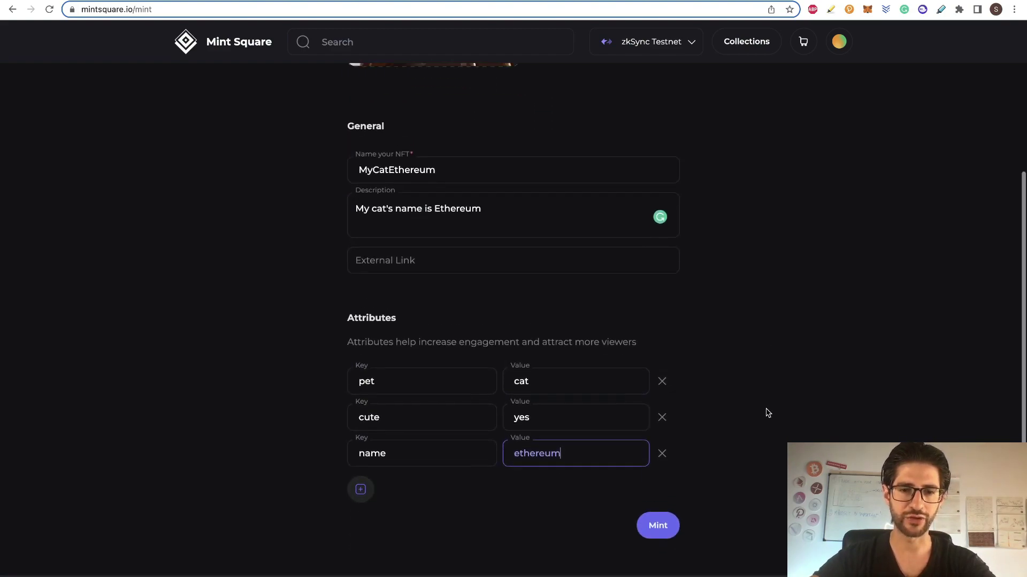
pyautogui.scroll(3, 767, 413)
pyautogui.scroll(-3, 767, 412)
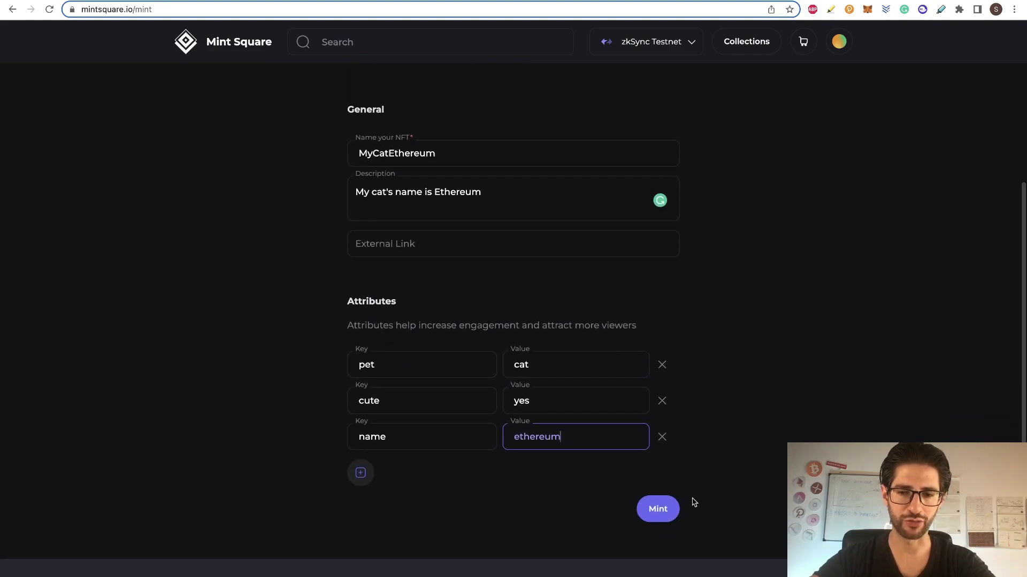
pyautogui.click(659, 509)
pyautogui.click(580, 481)
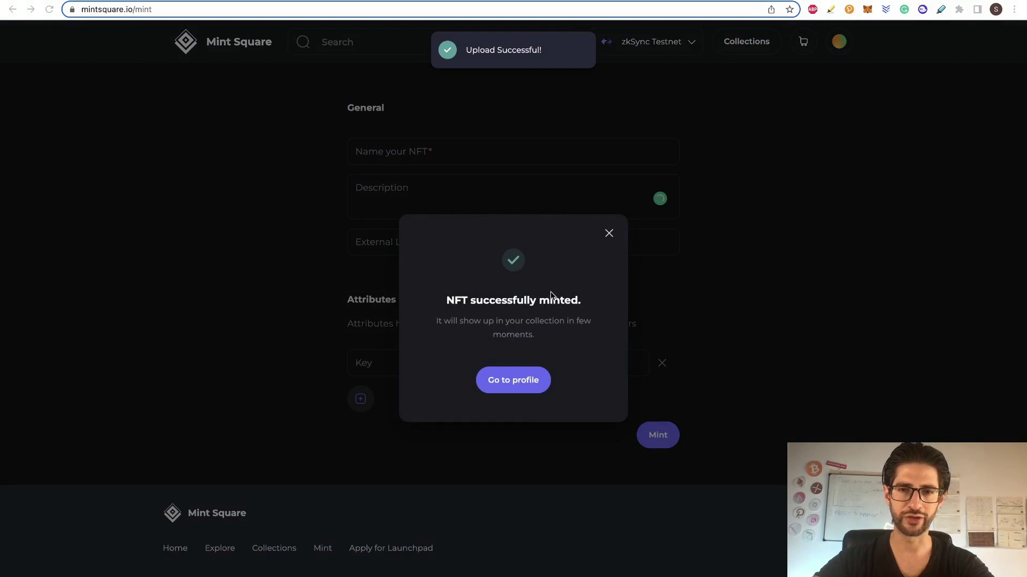
# Go to the profile and open the MyCatEthereum card from the Collected list
pyautogui.click(534, 378)
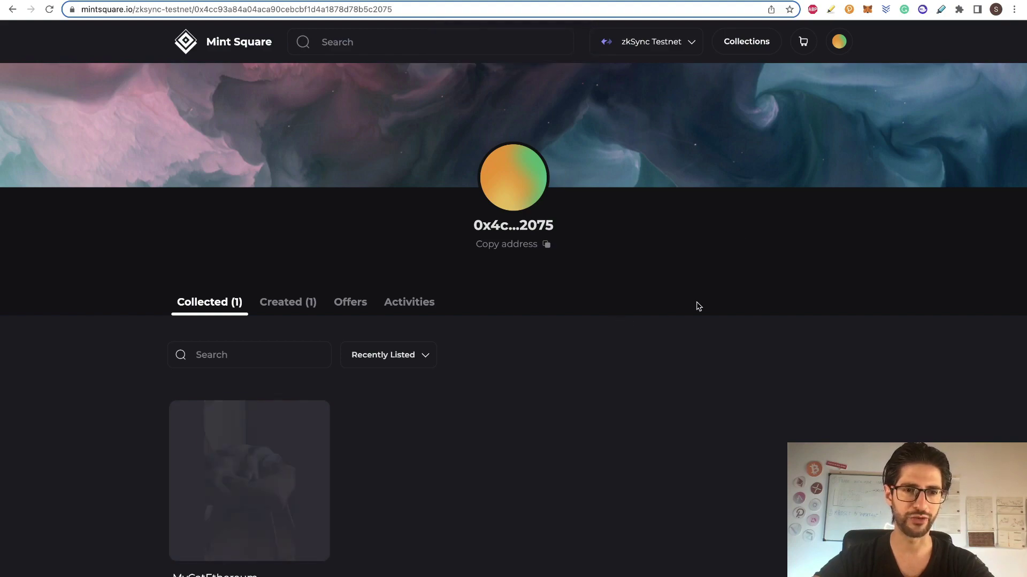
pyautogui.scroll(-2, 698, 305)
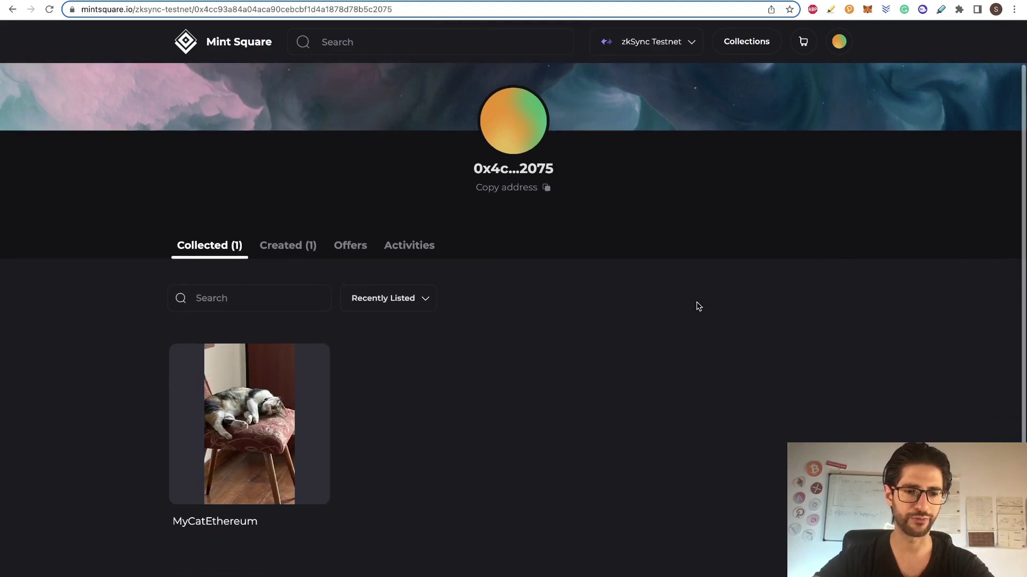
pyautogui.click(230, 456)
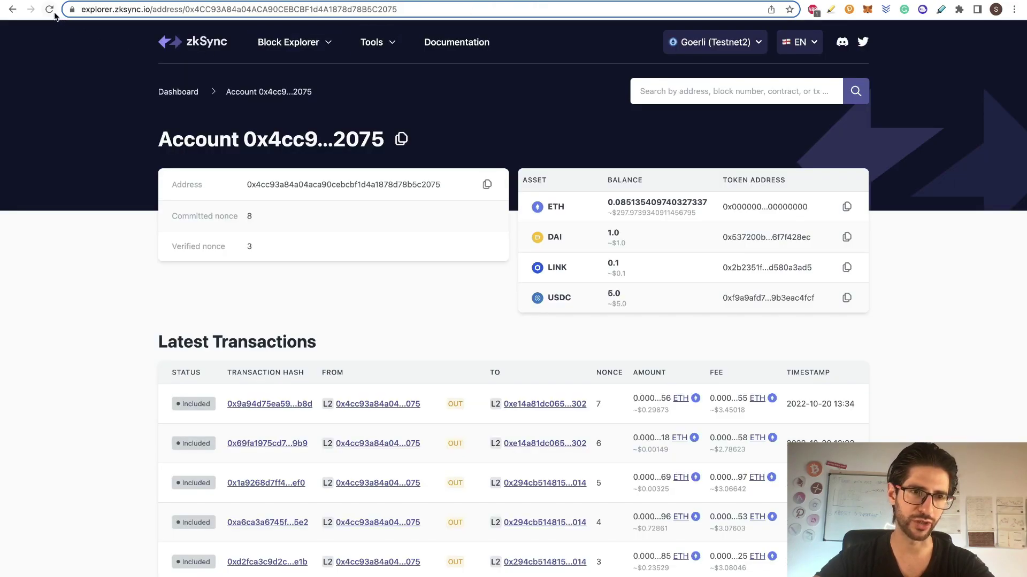
# Reload the explorer account page to show the nonce-8 transaction, then move to the YouTube tab
pyautogui.click(51, 10)
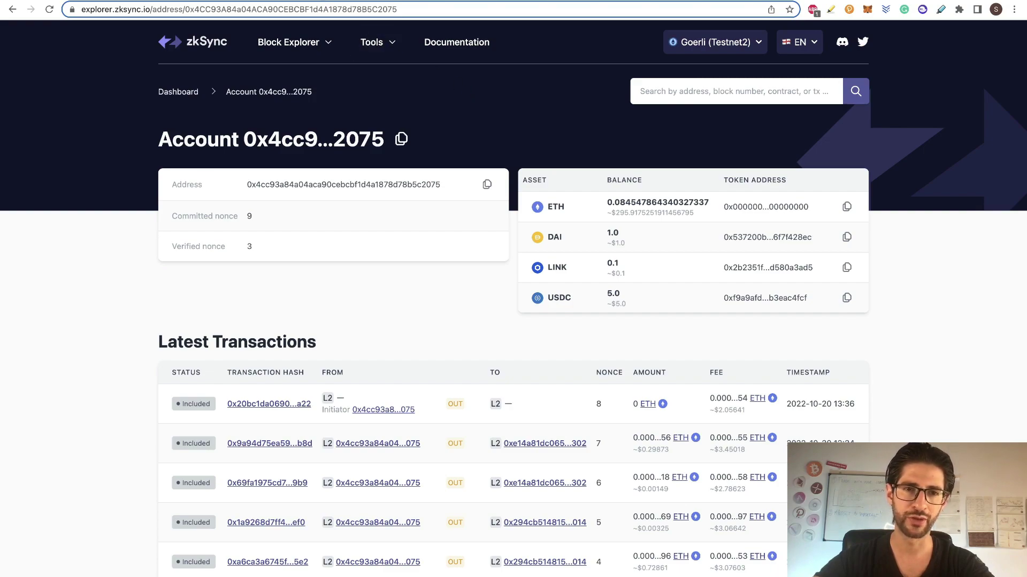
pyautogui.hotkey('ctrl', 'Tab')
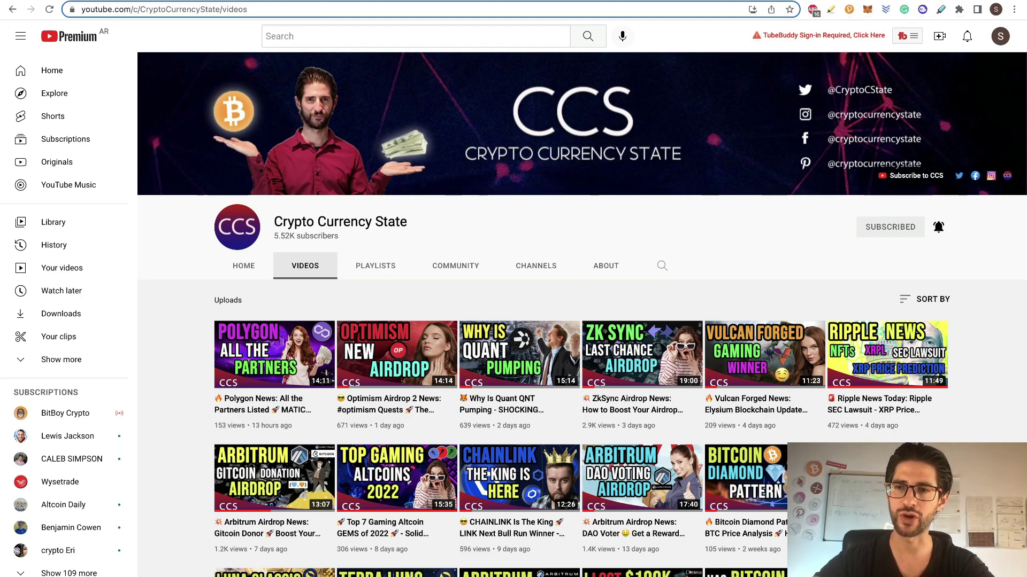
# Return to the Mint Square tab with the MyCatEthereum NFT page
pyautogui.click(321, 1)
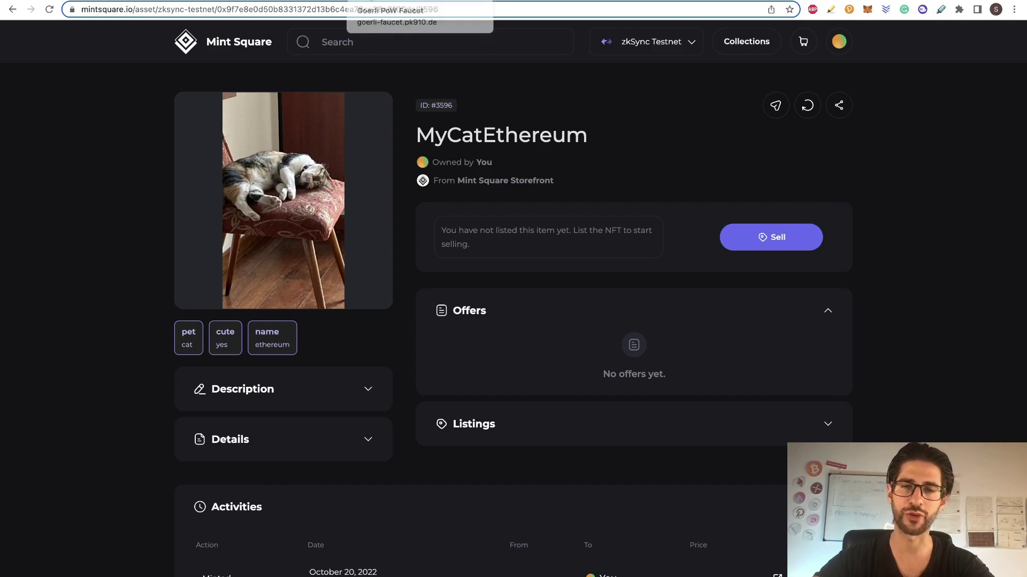